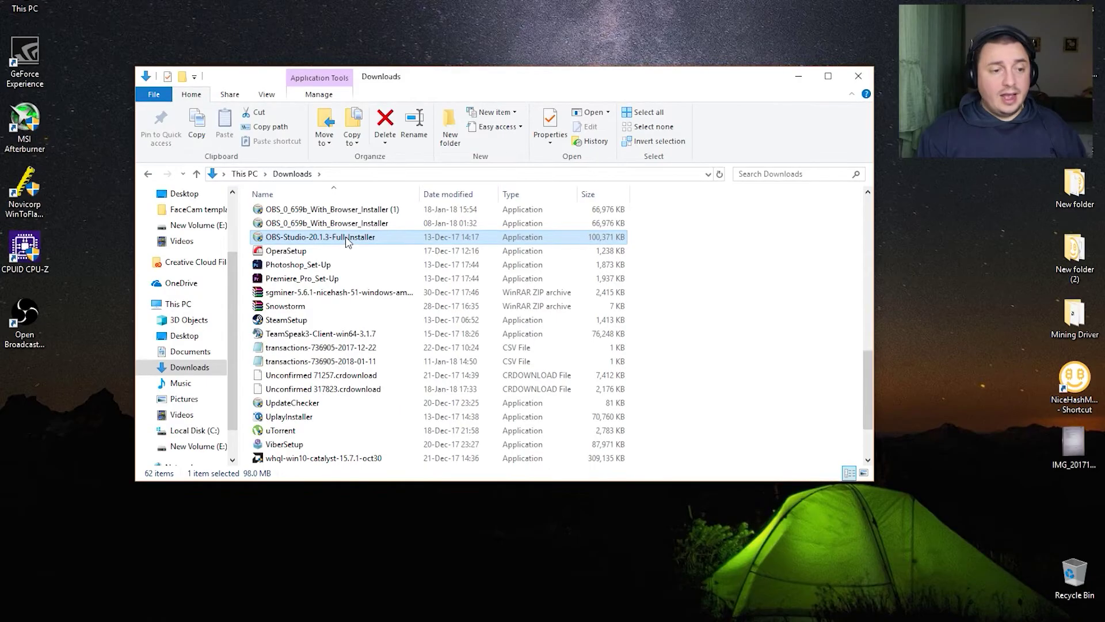
Step: Run OBS-Studio-20.1.3-Full-Installer from the Downloads folder, allow it to make changes, and close the folder window
double_click(347, 242)
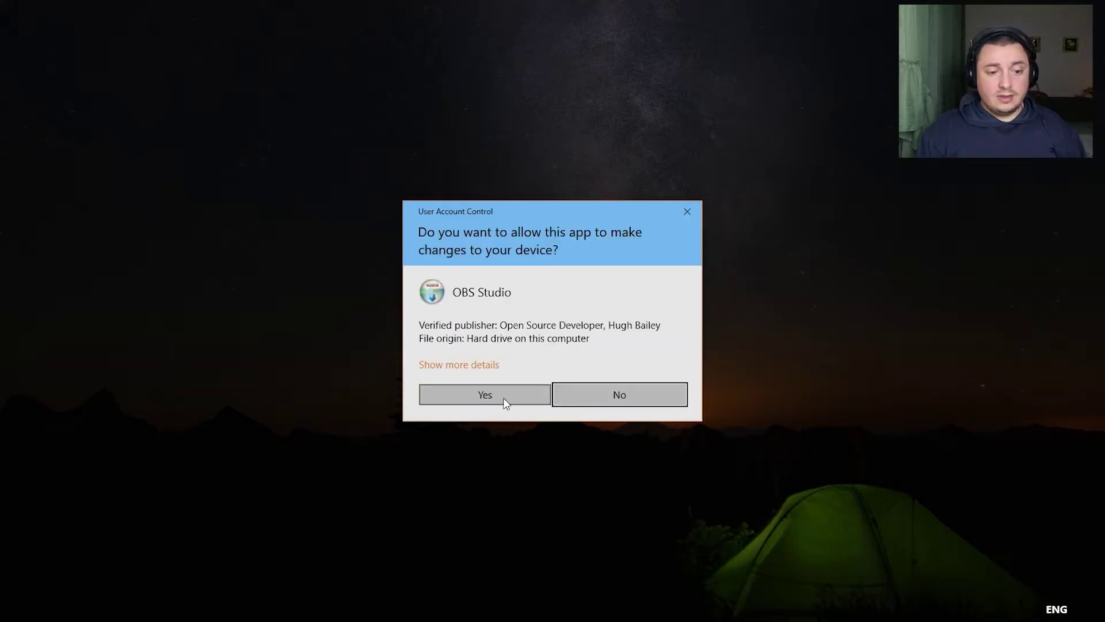
left_click(504, 399)
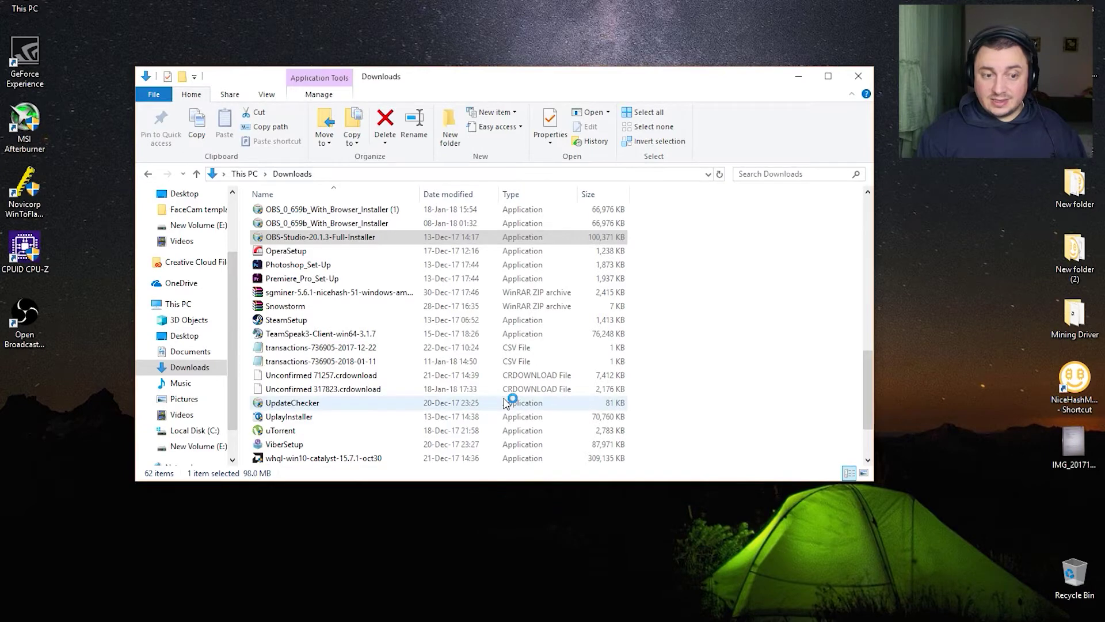
left_click(867, 81)
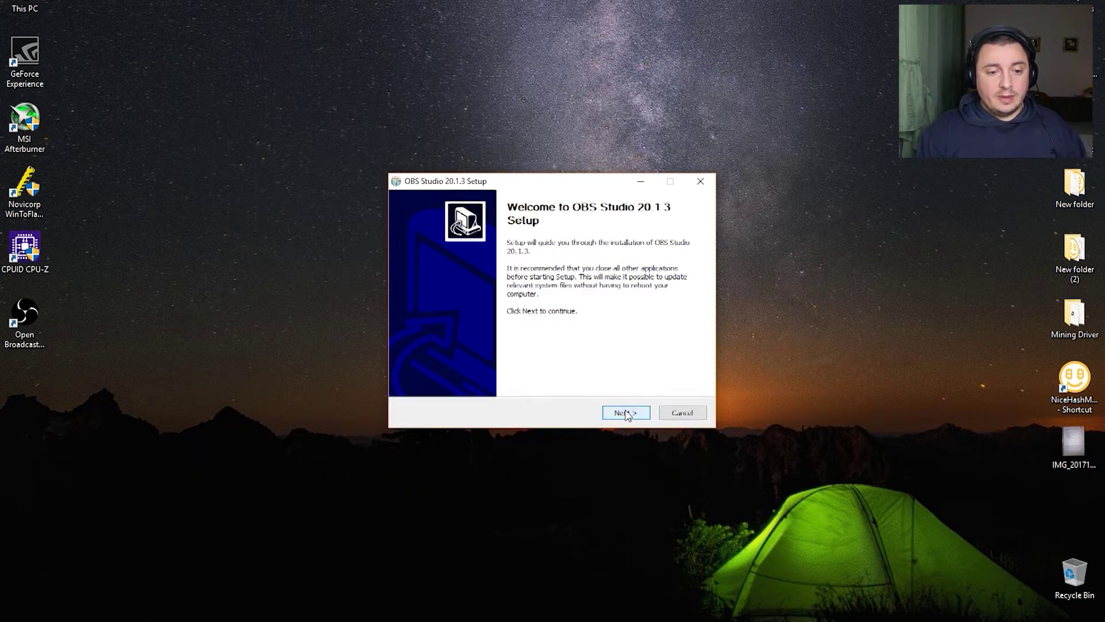
Step: Install OBS Studio 20.1.3 in C:\Program Files (x86)\obs-studio with the default components and finish setup with launching enabled
left_click(628, 414)
left_click(628, 413)
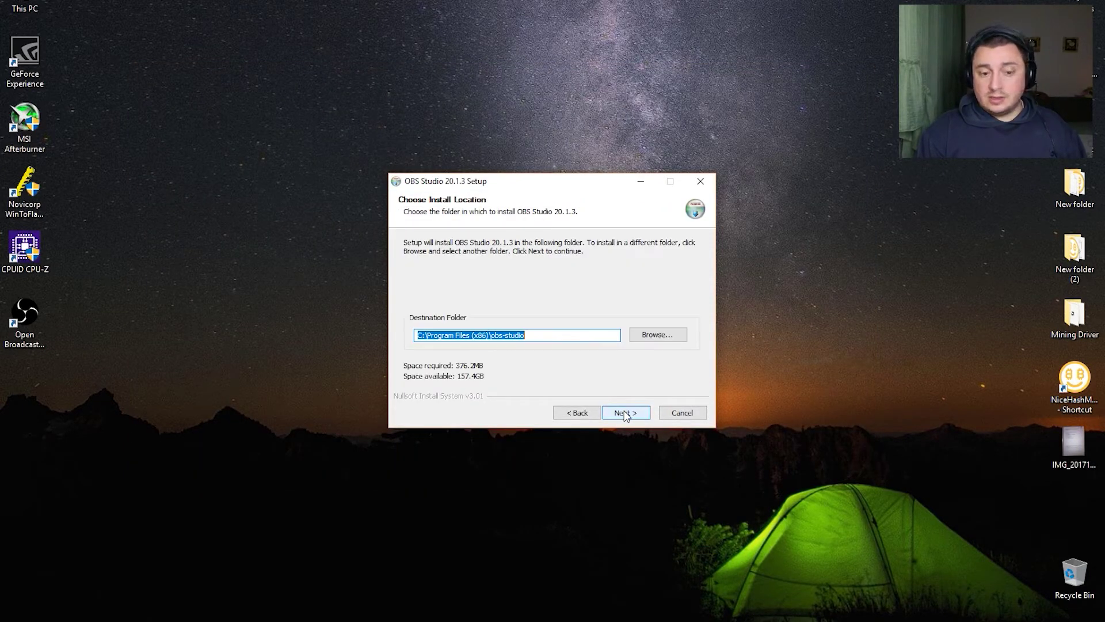
left_click(626, 415)
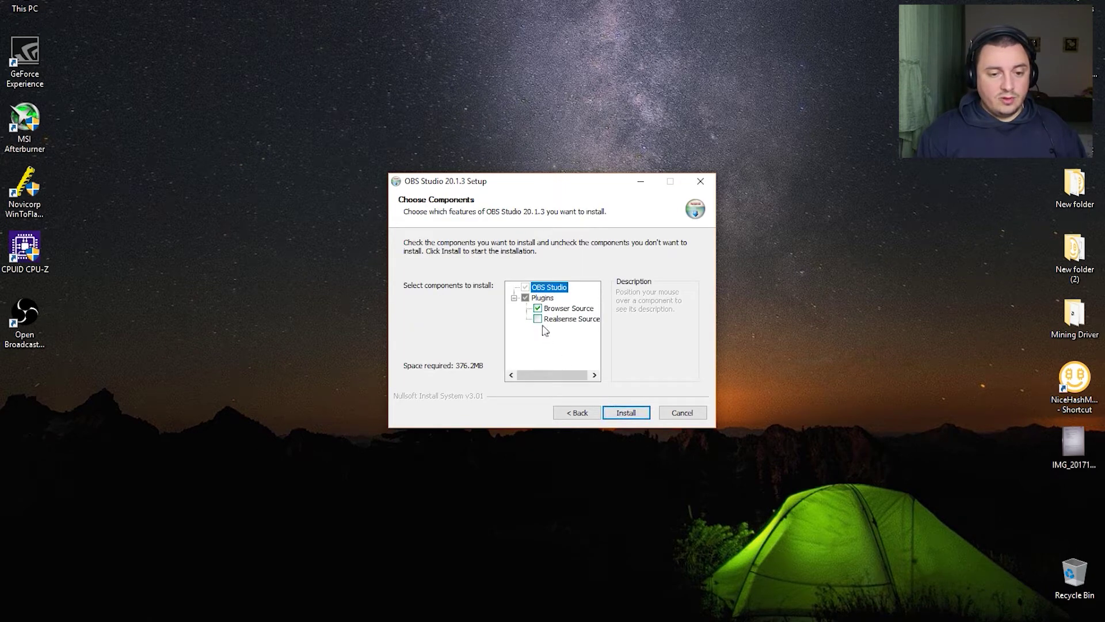
left_click(636, 414)
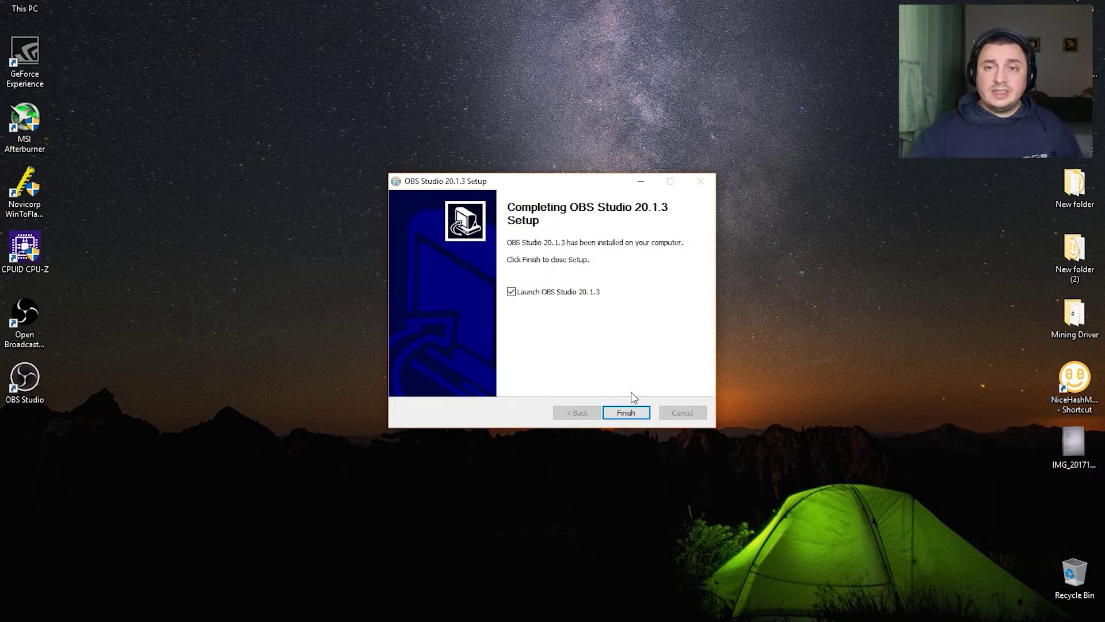
left_click(630, 412)
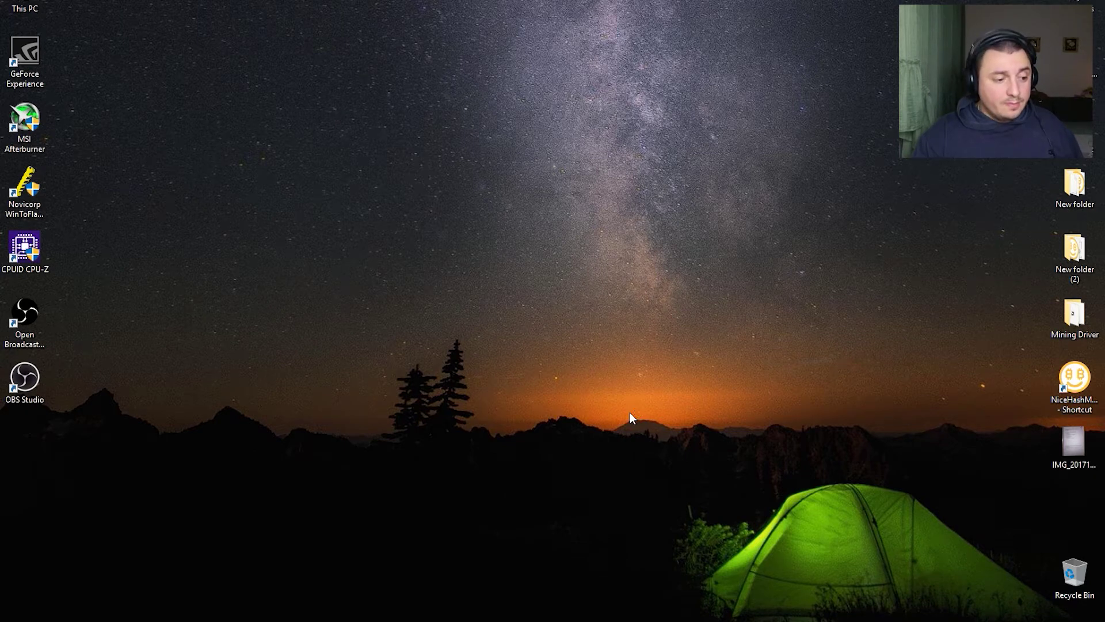
Step: Decline the auto-configuration wizard on first launch and dismiss its follow-up notice
left_click(552, 427)
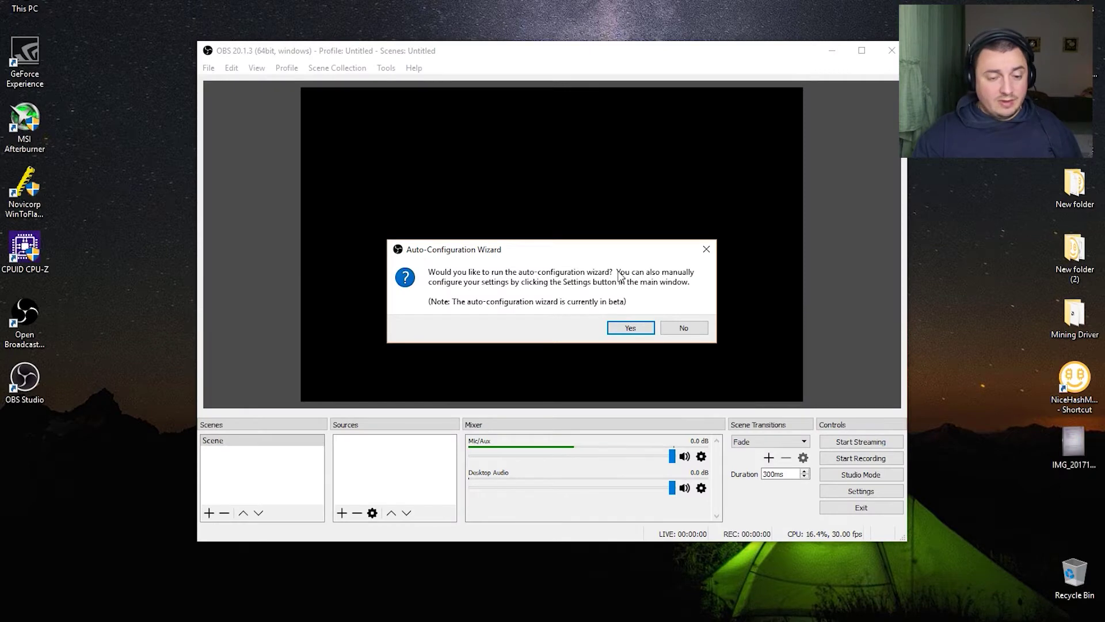
left_click(682, 326)
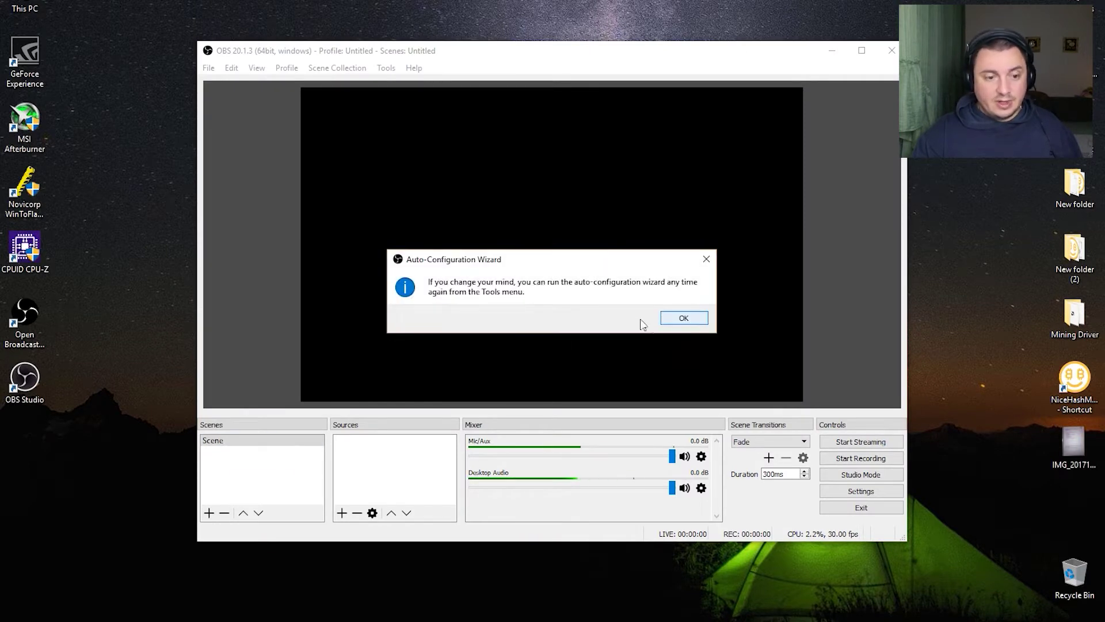
left_click(677, 316)
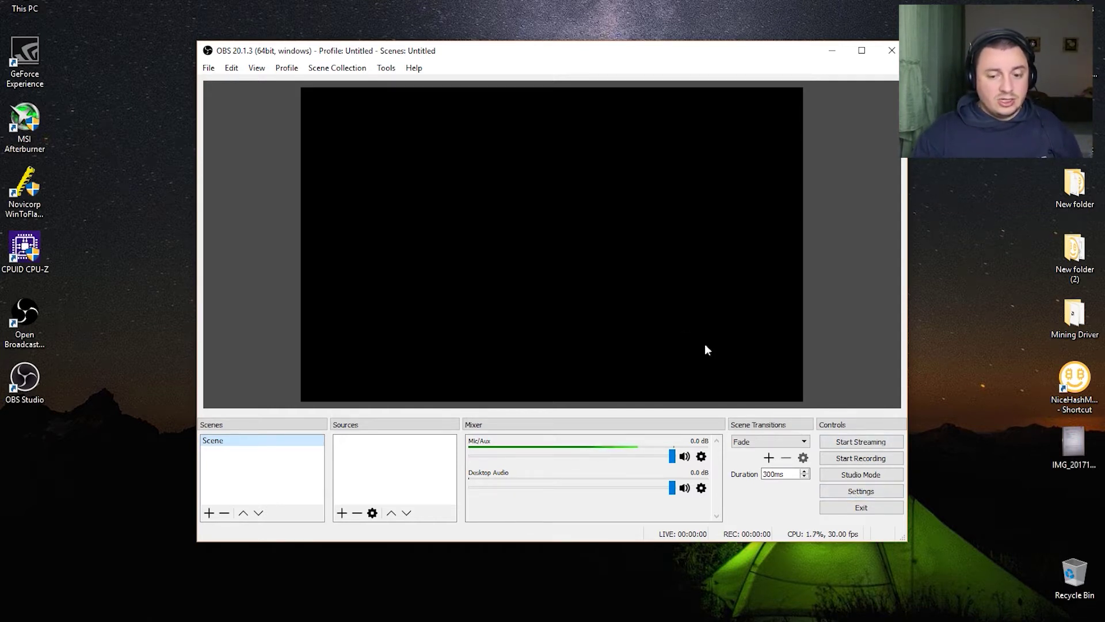
Step: Change the interface theme to Rachni in the general settings and apply it
left_click(874, 492)
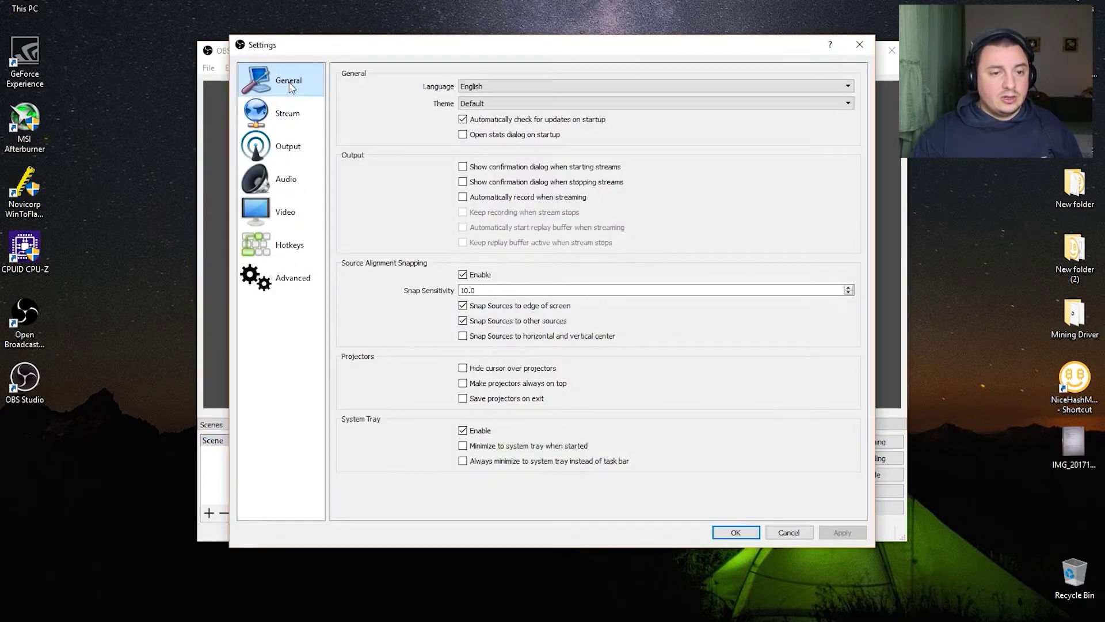
left_click(492, 104)
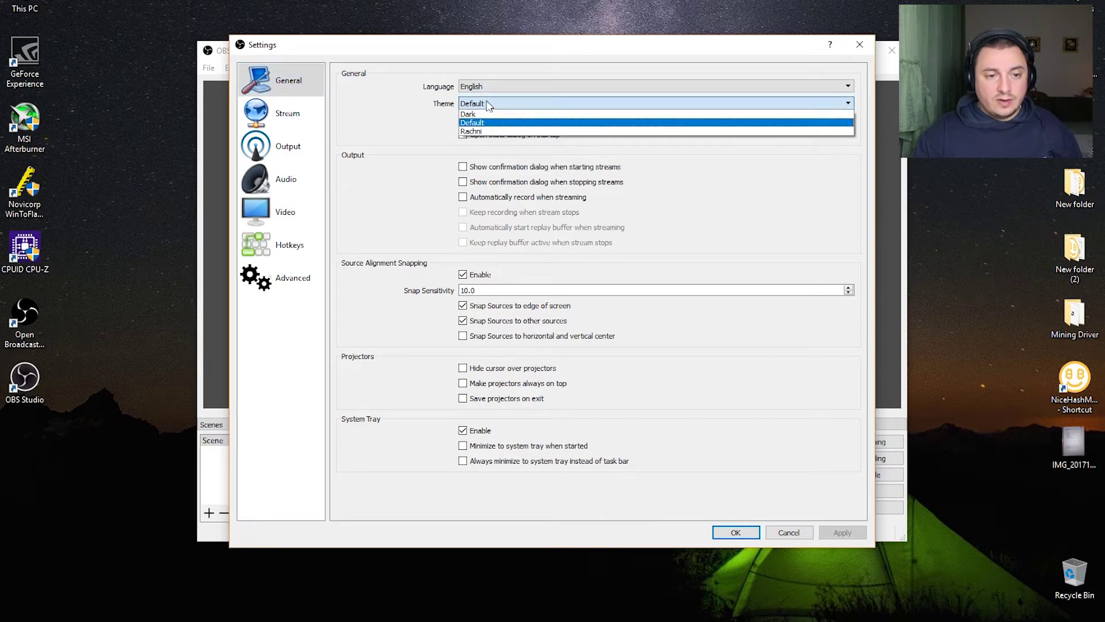
left_click(497, 132)
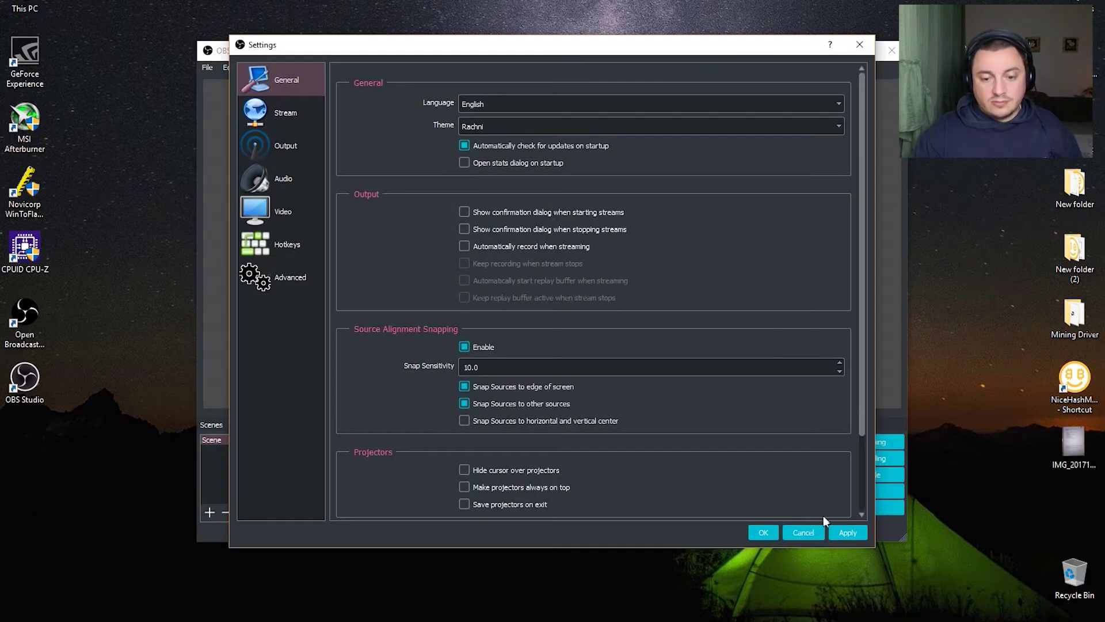
left_click(843, 532)
left_click(465, 127)
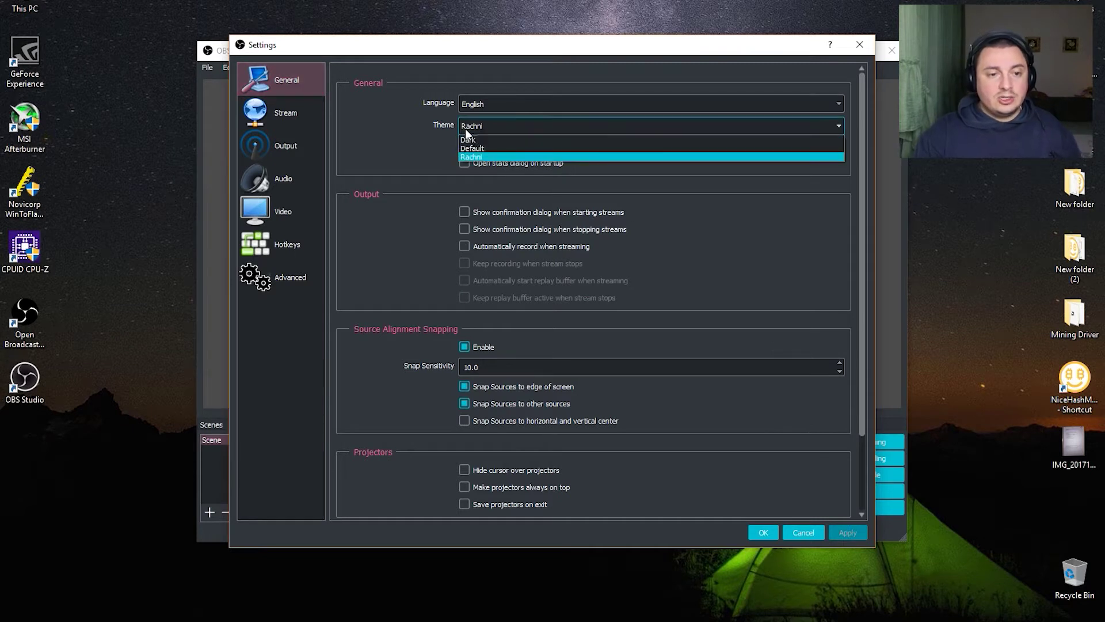
left_click(402, 143)
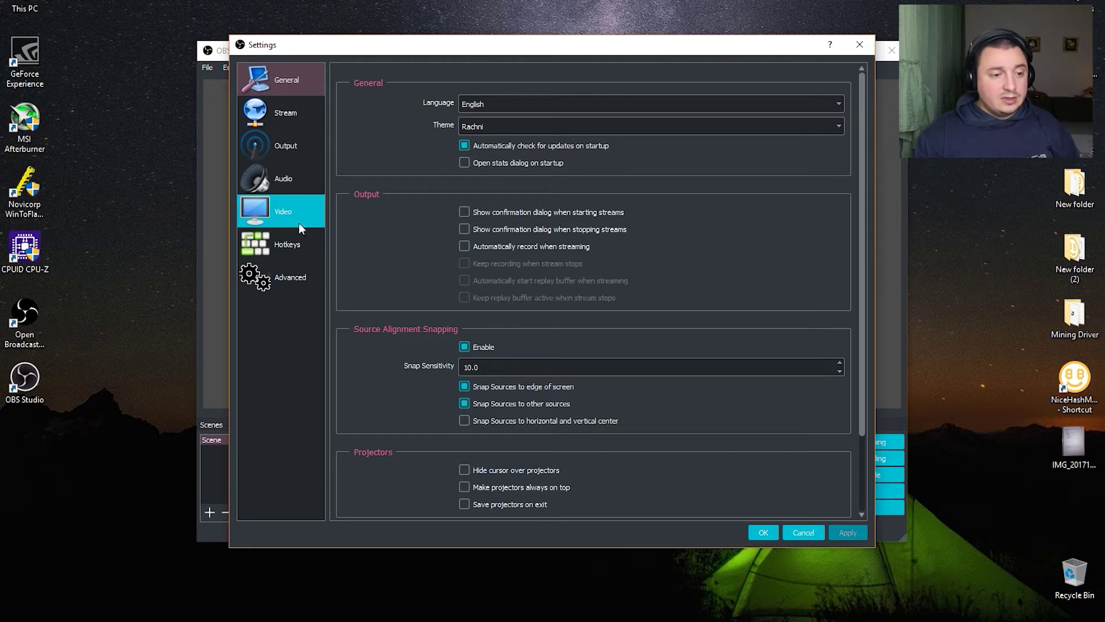
Step: Set both the base canvas and output resolutions to 1280x720 in the video settings
left_click(276, 206)
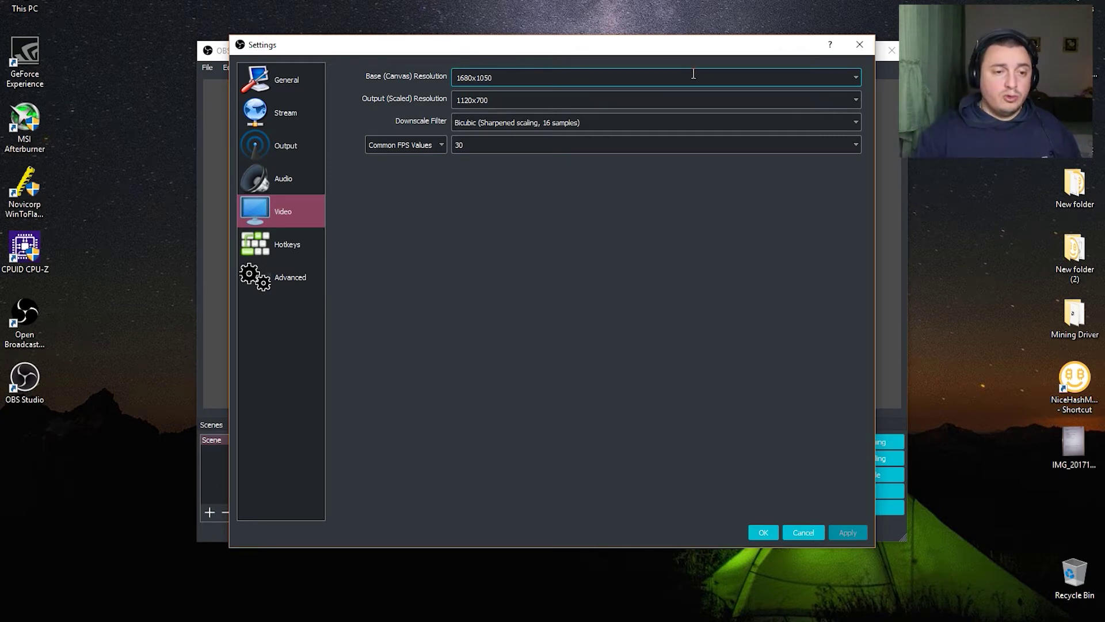
left_click(856, 80)
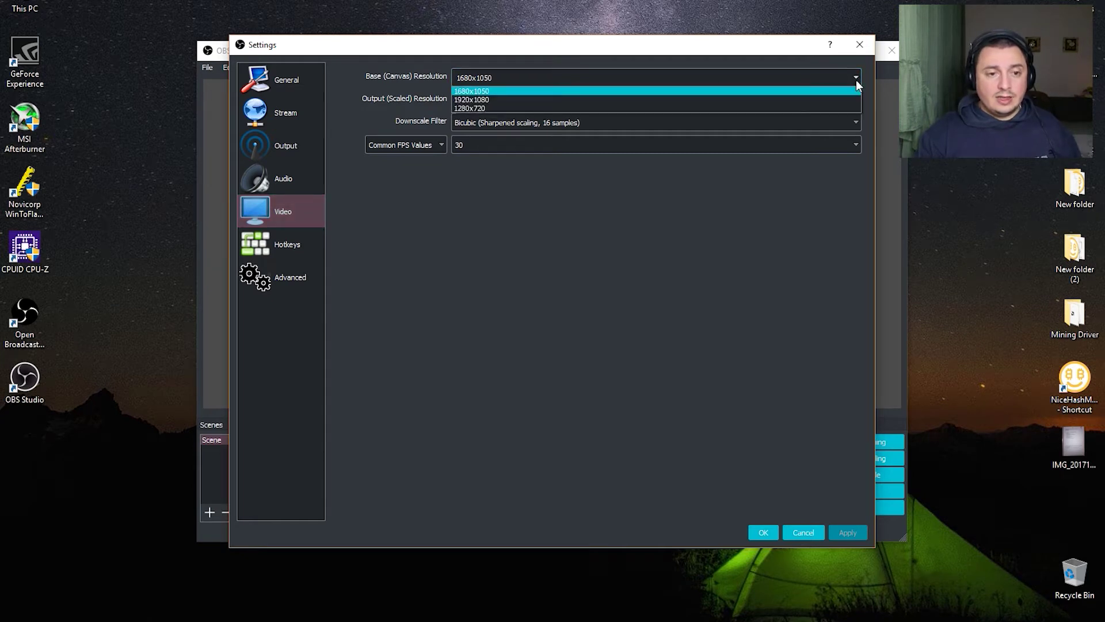
left_click(731, 116)
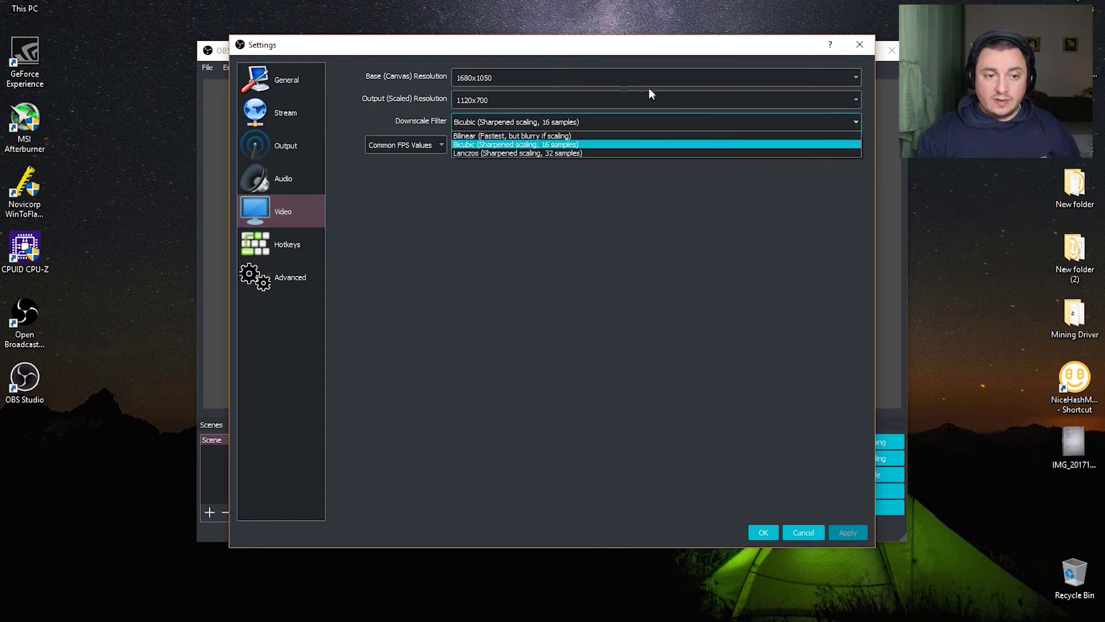
left_click(577, 71)
left_click(852, 75)
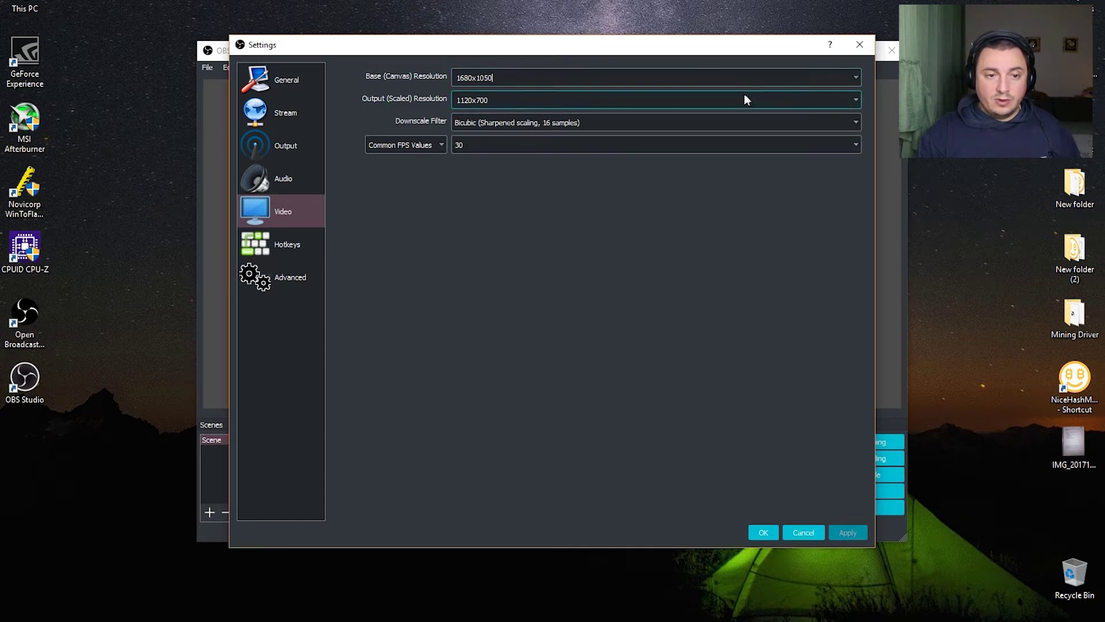
left_click(745, 98)
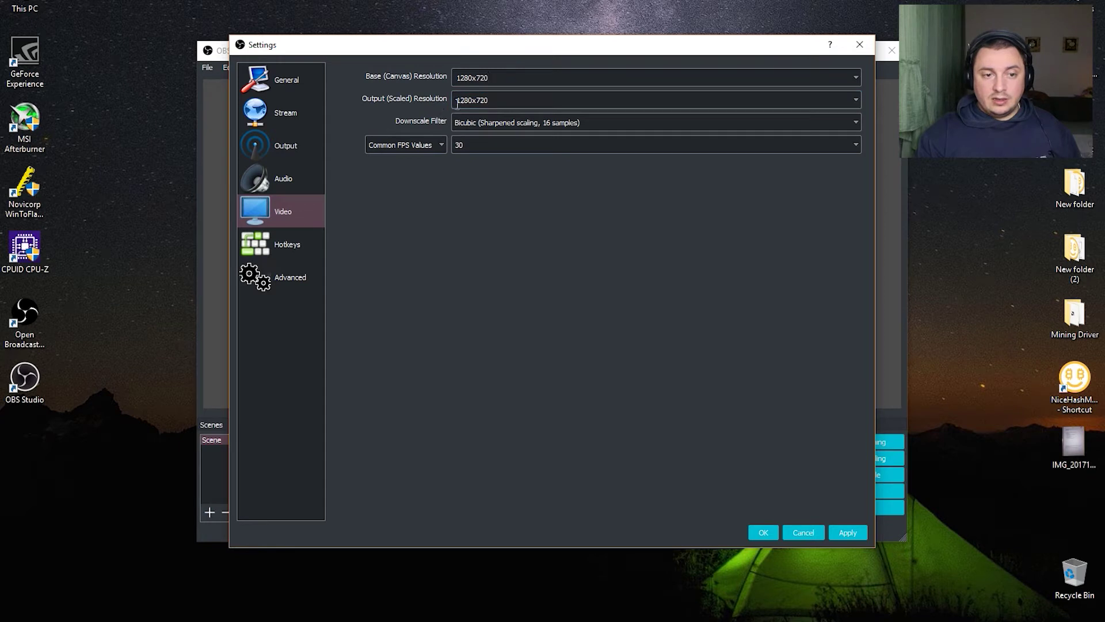
Step: Set the common FPS value to 29.97 and apply the video settings
left_click(856, 146)
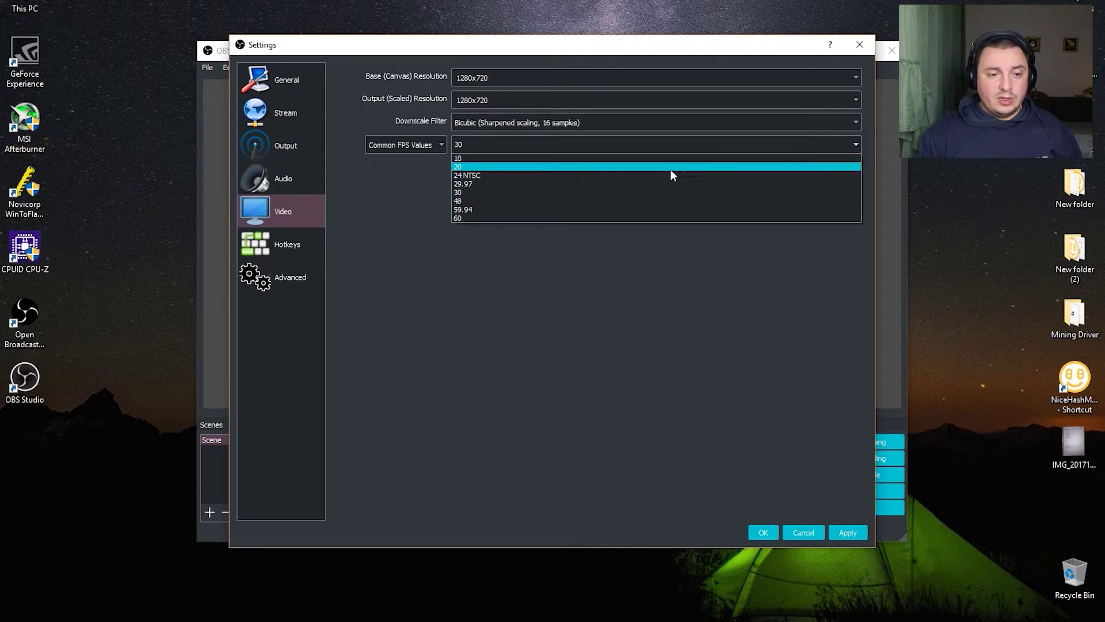
left_click(573, 184)
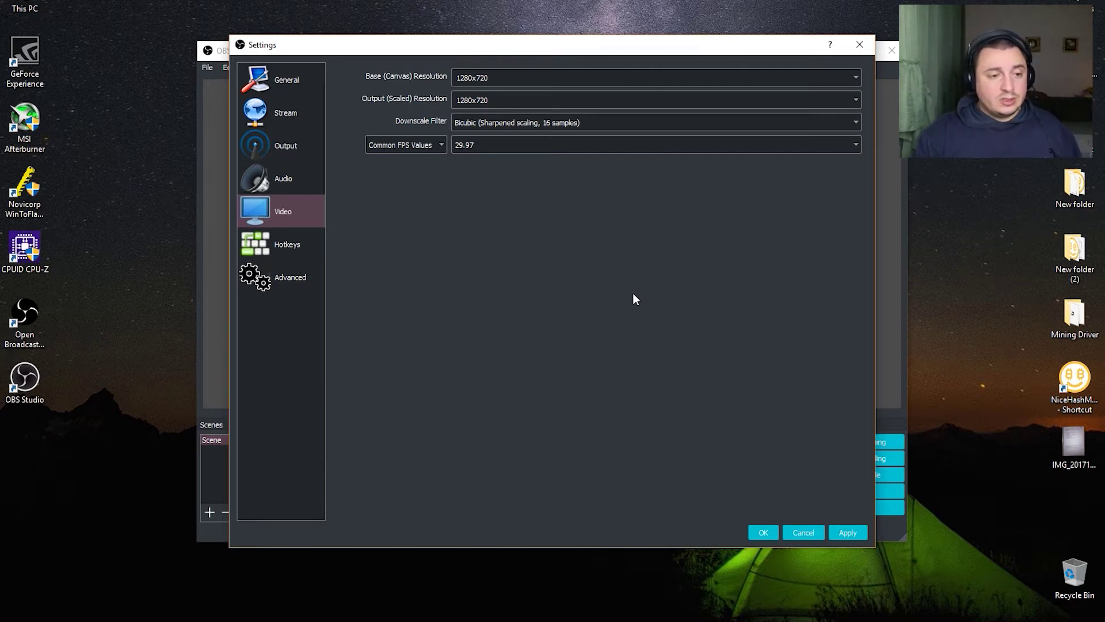
left_click(844, 533)
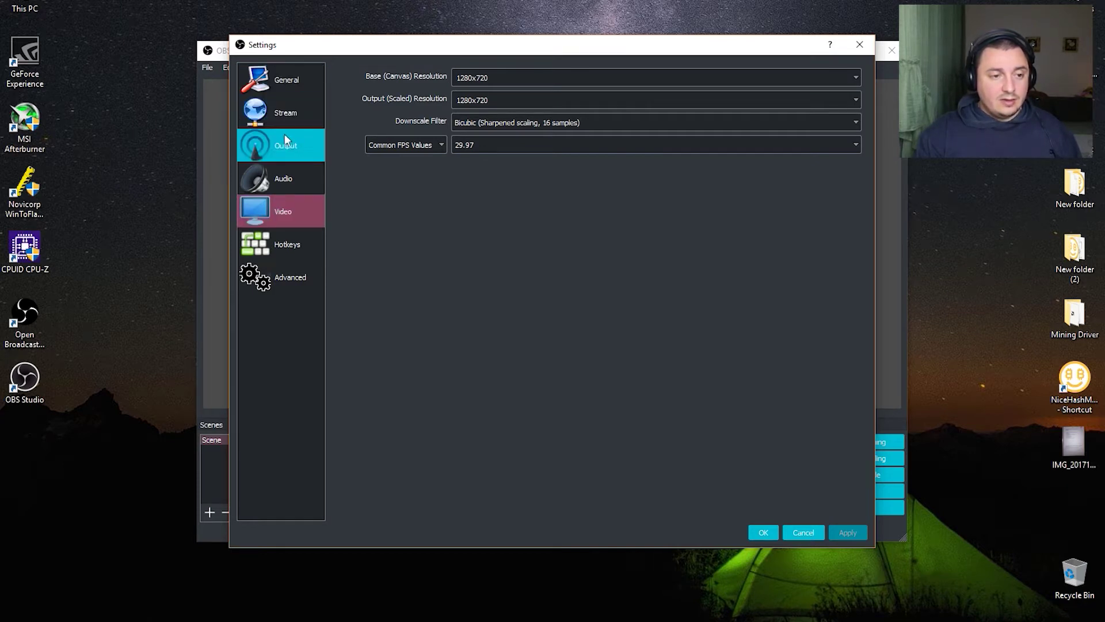
Step: Set the streaming service to YouTube / YouTube Gaming in the stream settings, keeping Streaming Services as the stream type
left_click(279, 119)
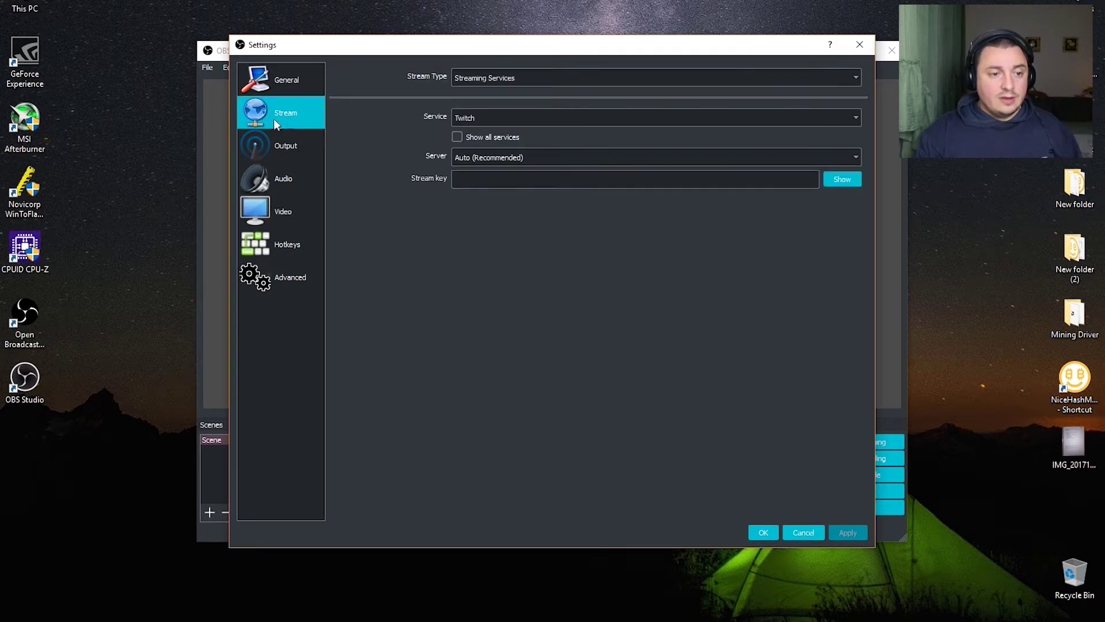
left_click(499, 80)
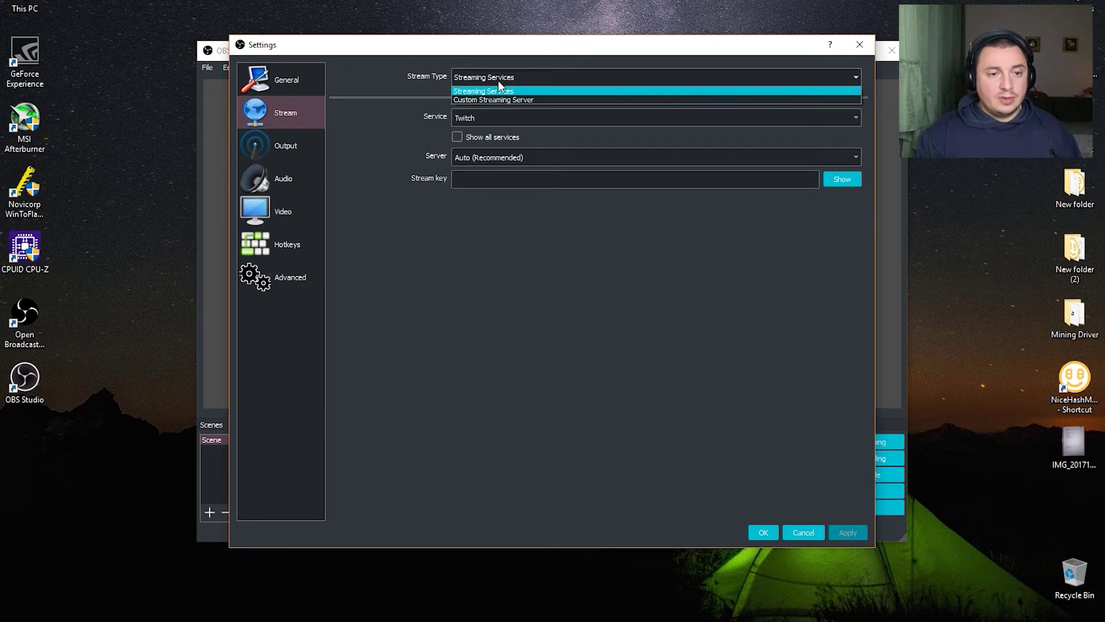
left_click(498, 83)
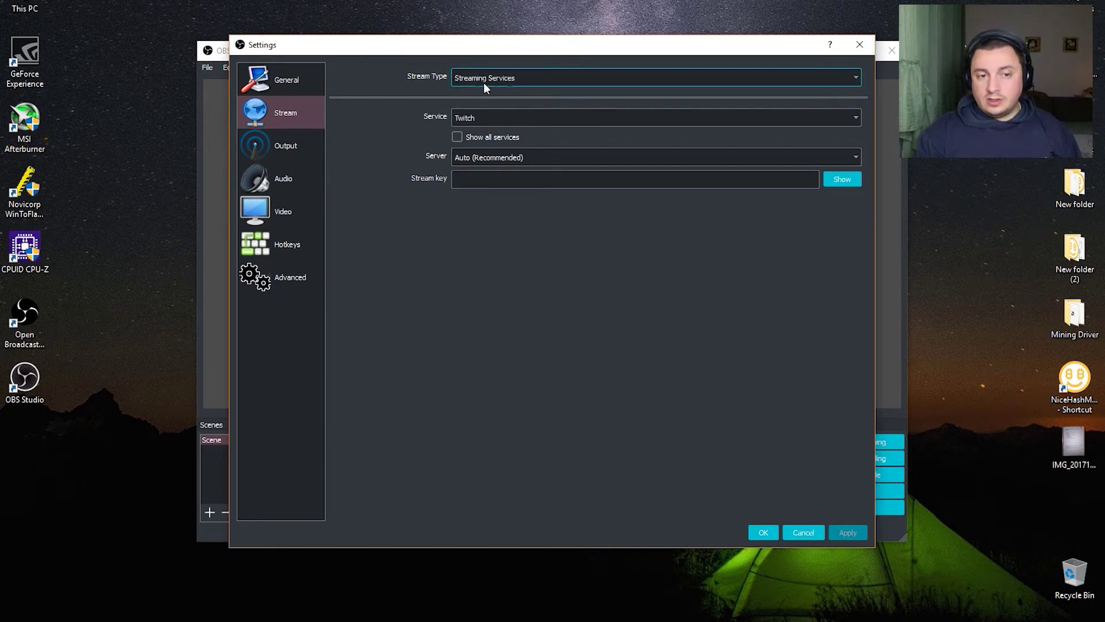
left_click(507, 119)
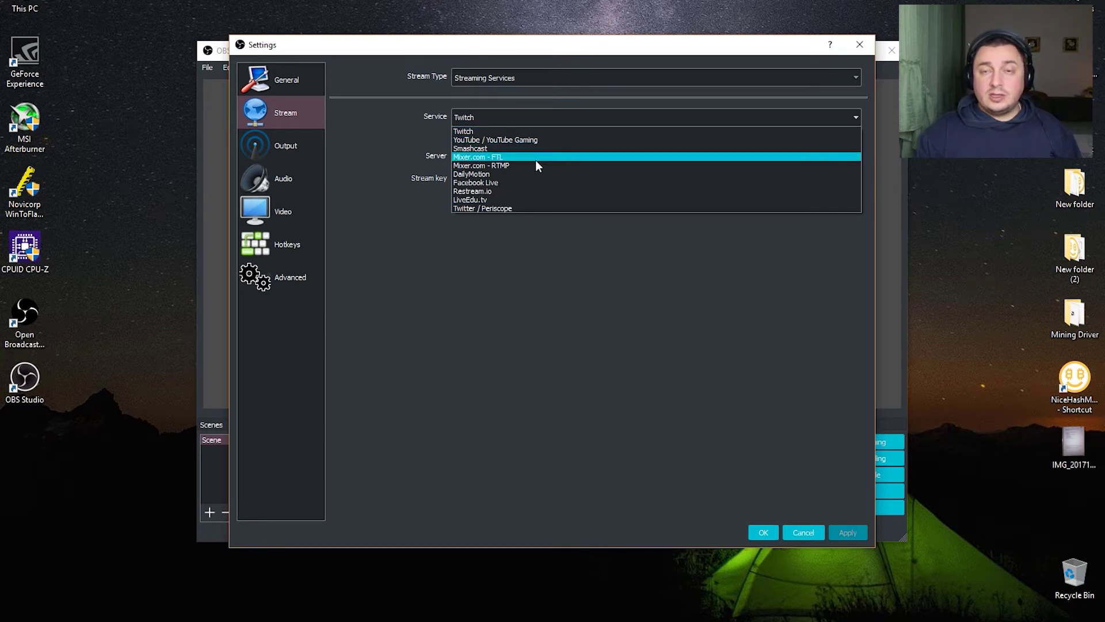
left_click(478, 140)
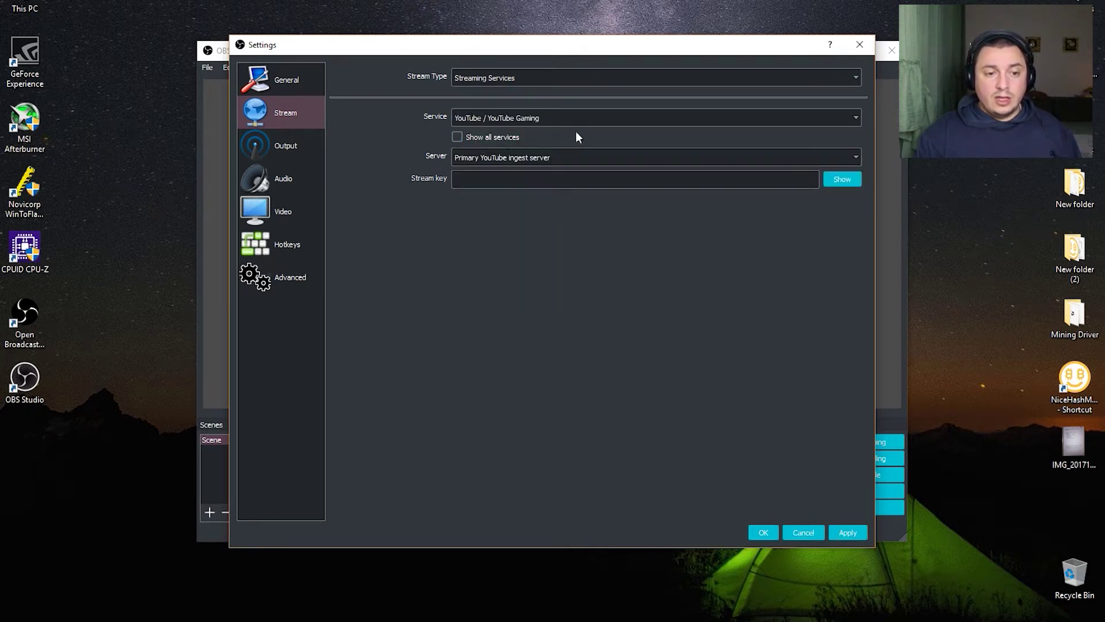
left_click(502, 184)
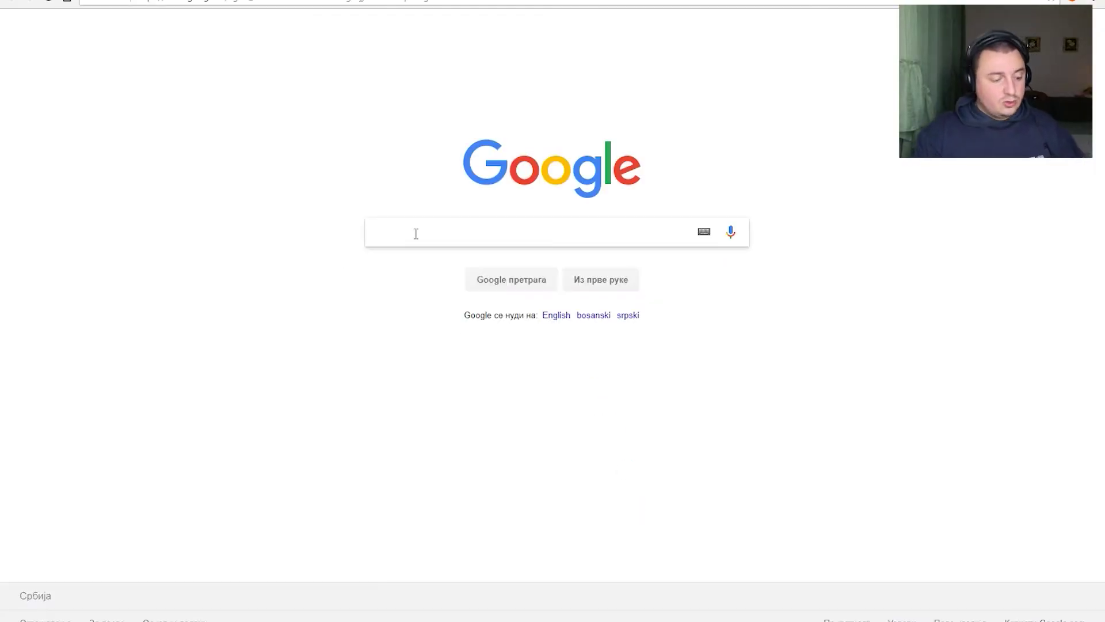
Step: Open YouTube in the browser and go to the encoder setup on its live streaming dashboard
type("y")
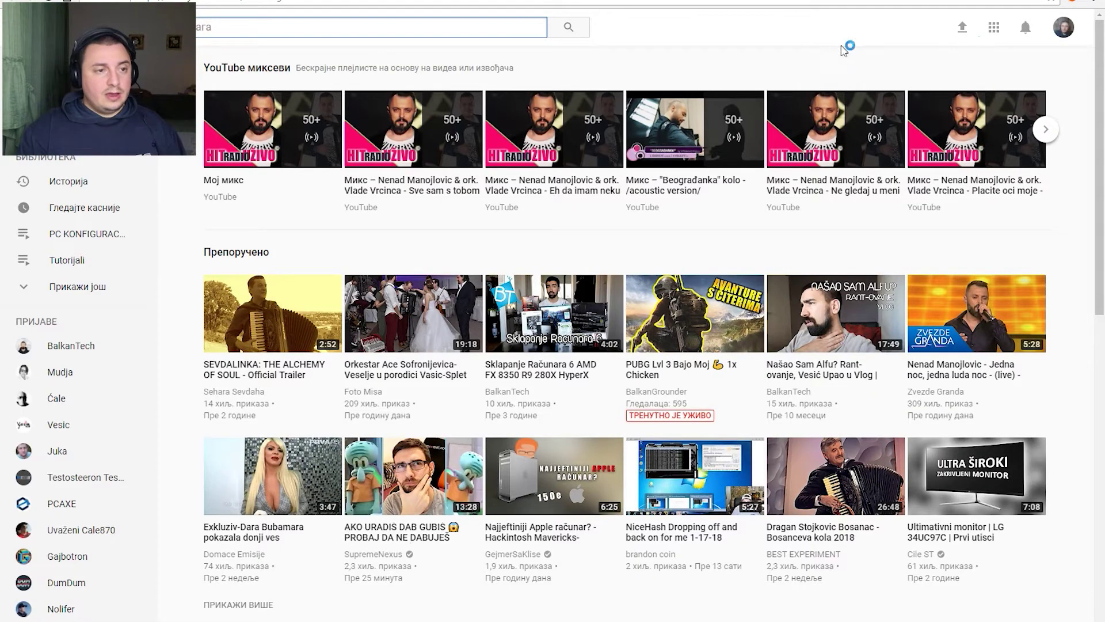
left_click(962, 30)
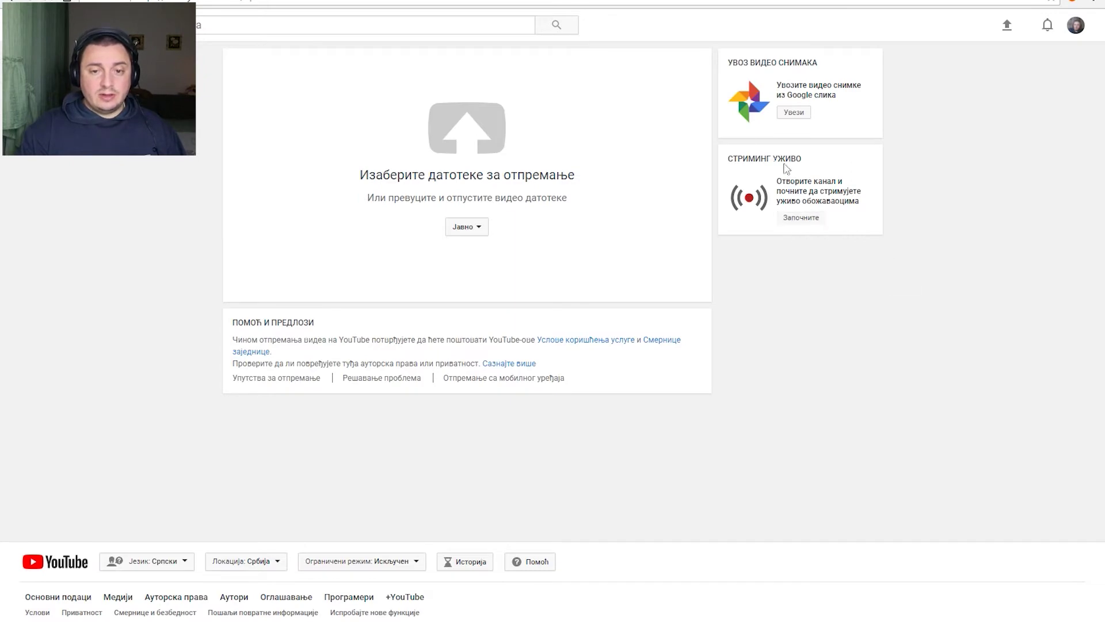
left_click(840, 222)
scroll(551, 267, "down", 5)
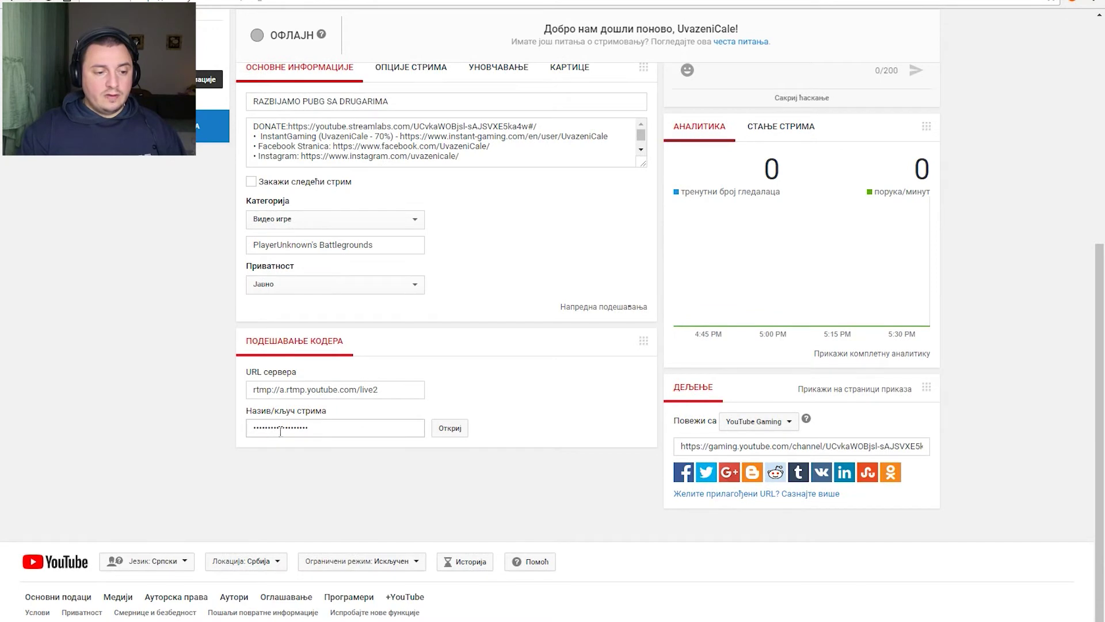
Step: Copy the masked stream key from the encoder setup on the YouTube live dashboard
left_click(323, 426)
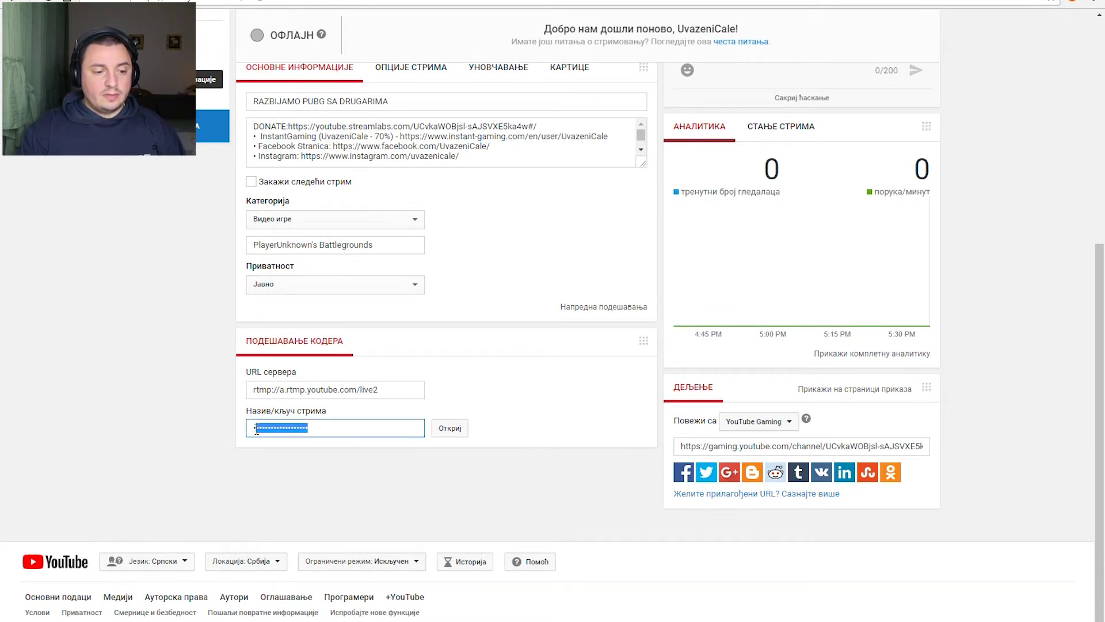
left_click(312, 432)
left_click_drag(295, 438, 498, 433)
left_click(499, 432)
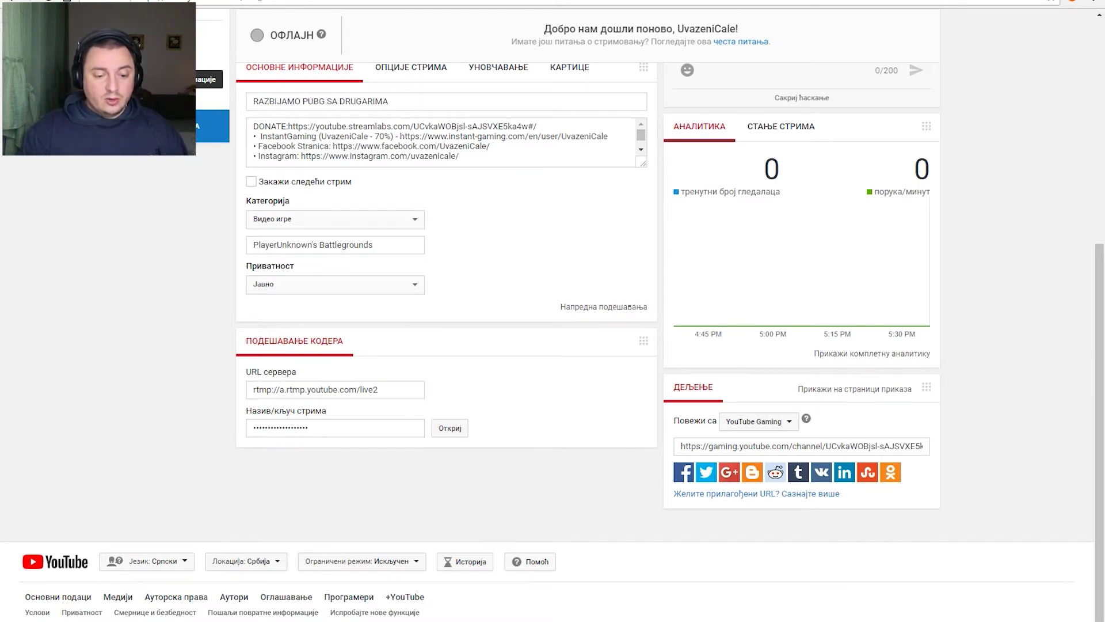
Step: Return to the OBS settings and paste the copied stream key into the Stream key field
key("alt+Tab")
left_click(473, 180)
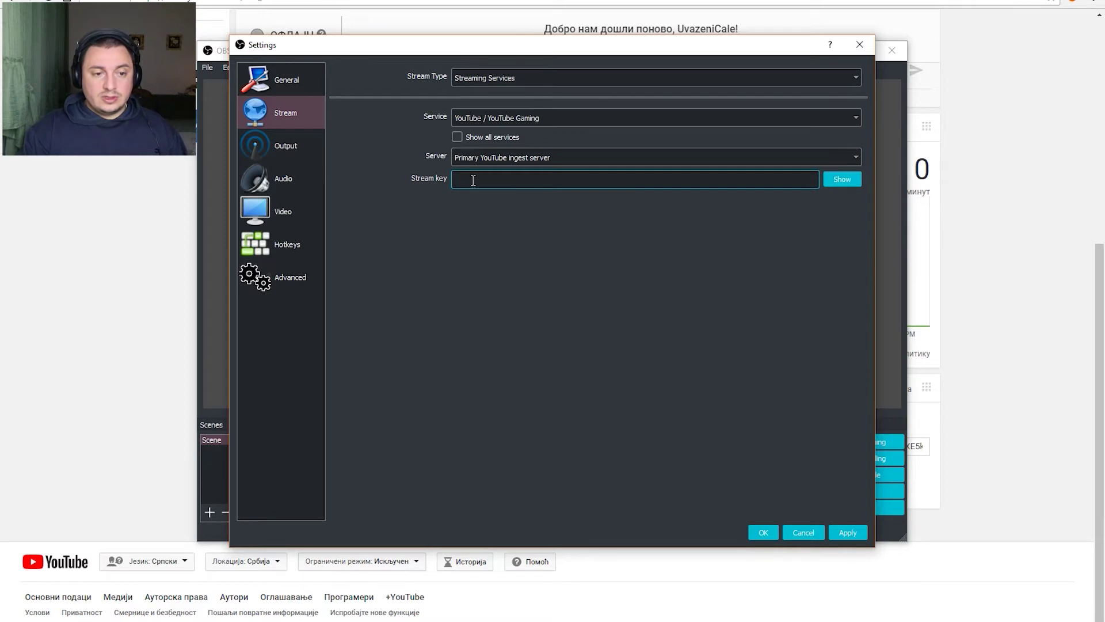
key("ctrl+v")
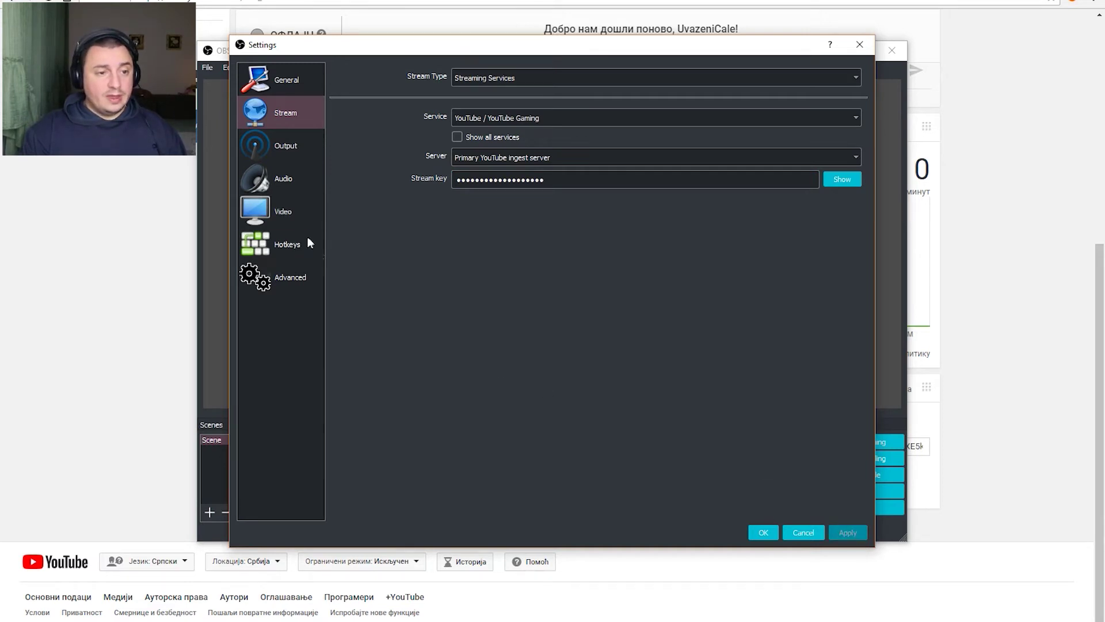
Step: Set the streaming video bitrate to 2100 in the output settings, keeping the Simple output mode
left_click(285, 150)
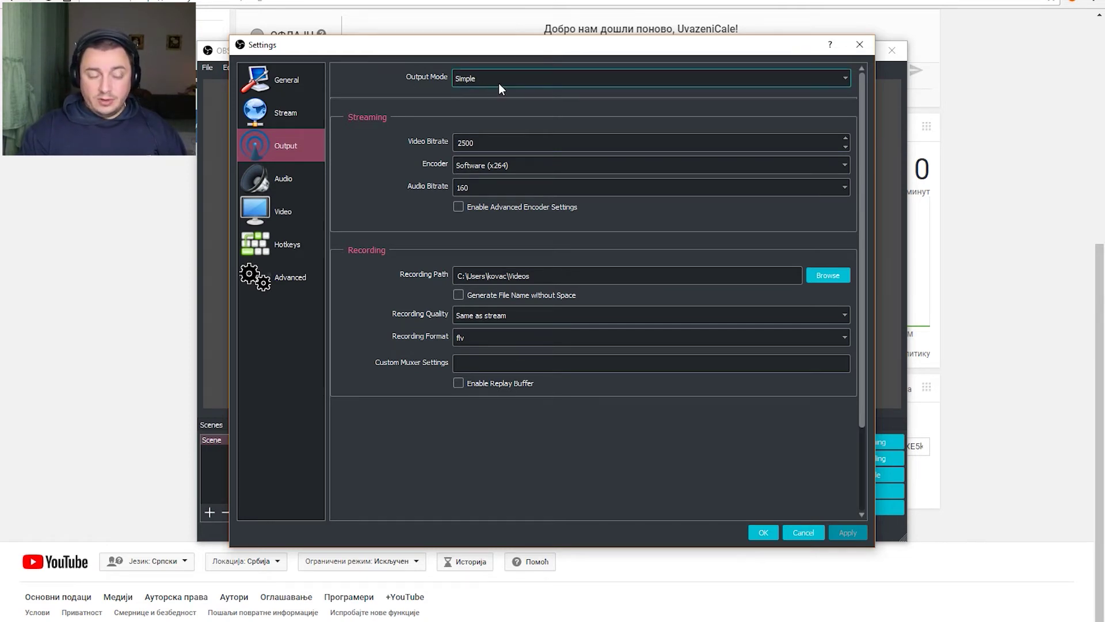
left_click(484, 143)
left_click_drag(473, 139, 436, 144)
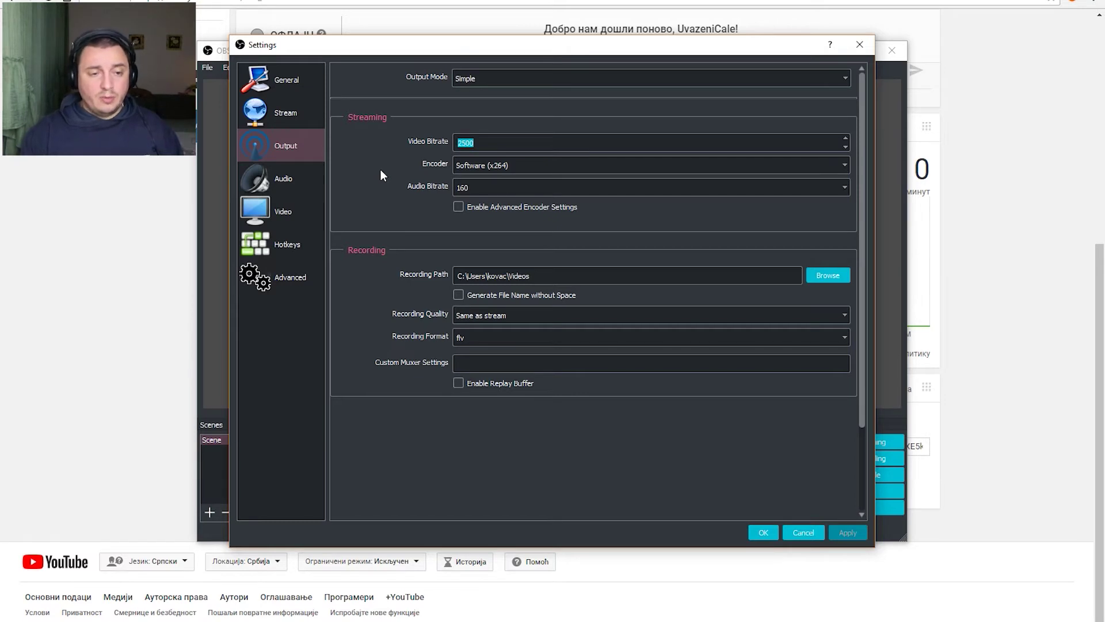
type("2100")
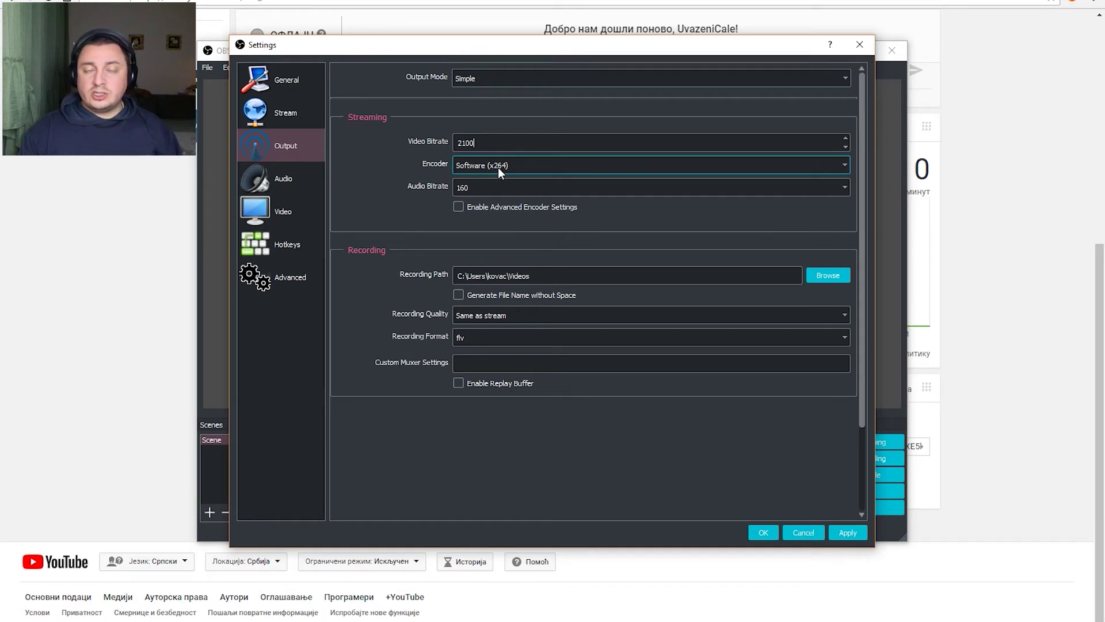
Step: Set the streaming encoder to Hardware (NVENC)
left_click(530, 172)
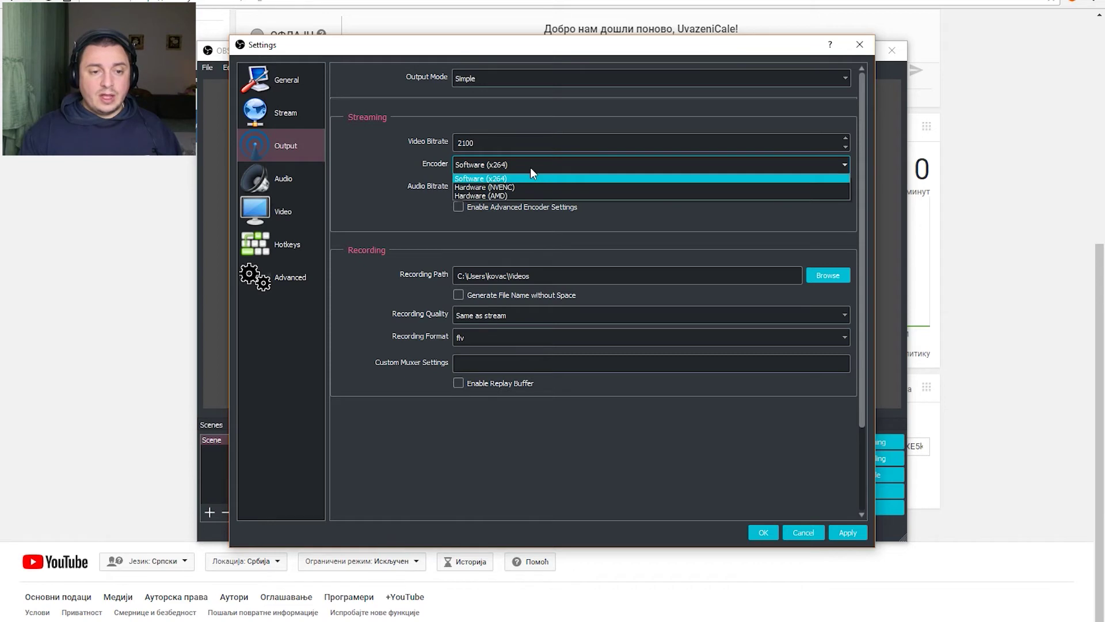
left_click(489, 194)
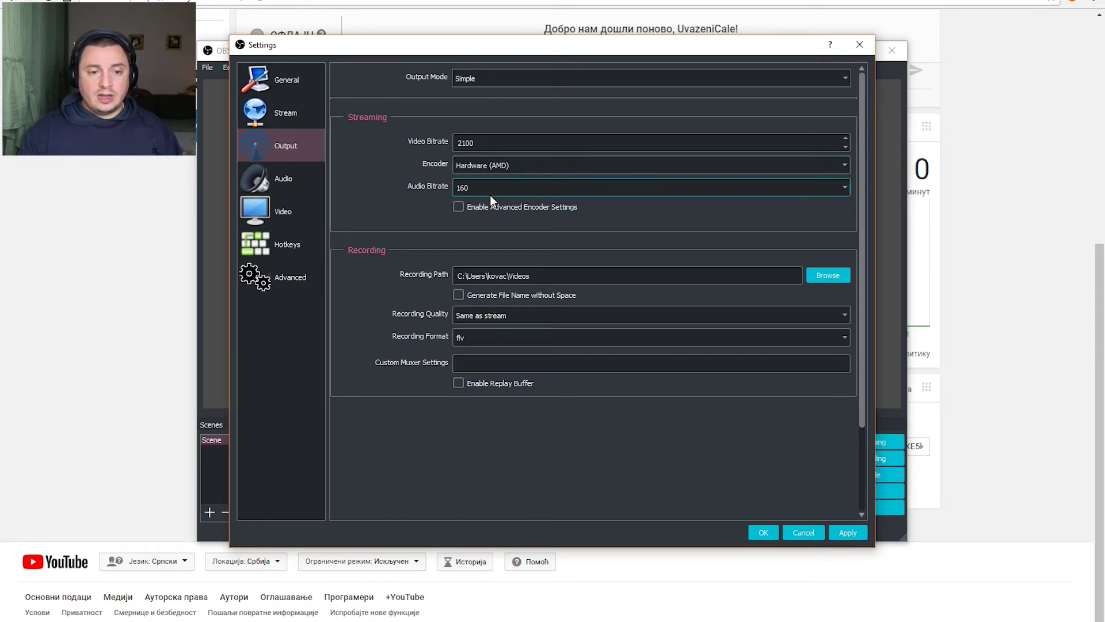
left_click(547, 162)
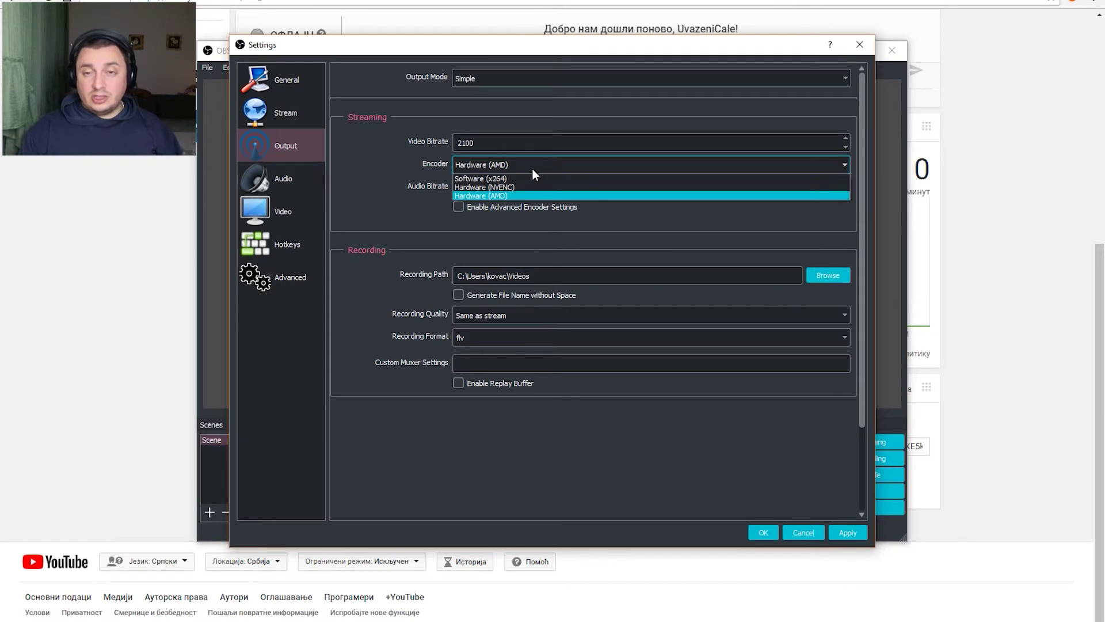
left_click(487, 187)
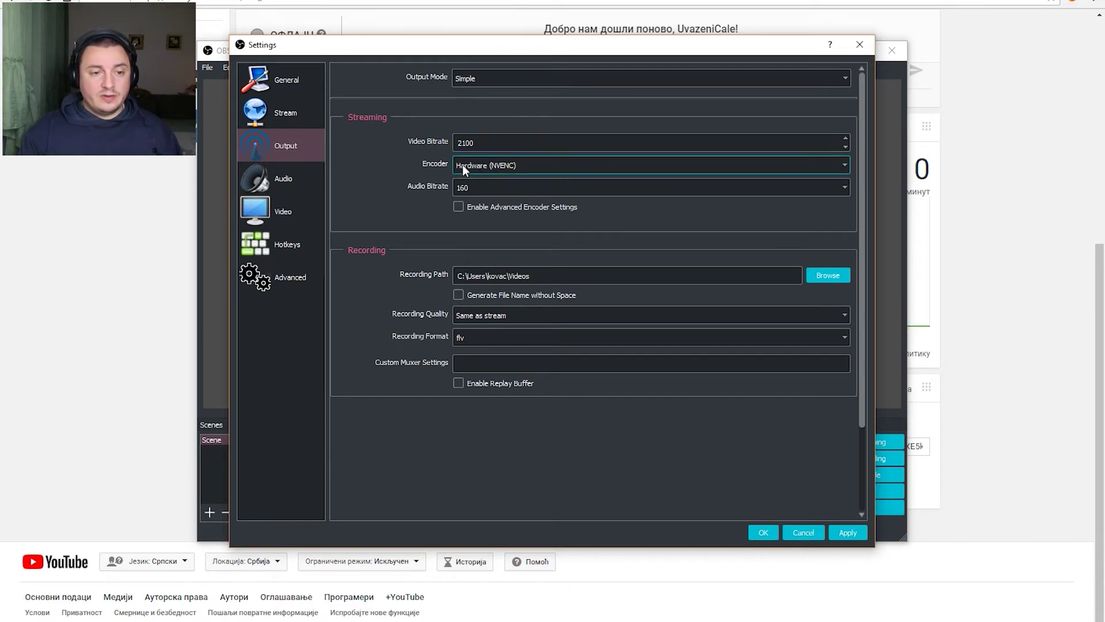
Step: Assign Ctrl + Num 0 as the hotkey for both Start Streaming and Stop Streaming, then close the settings
left_click(299, 178)
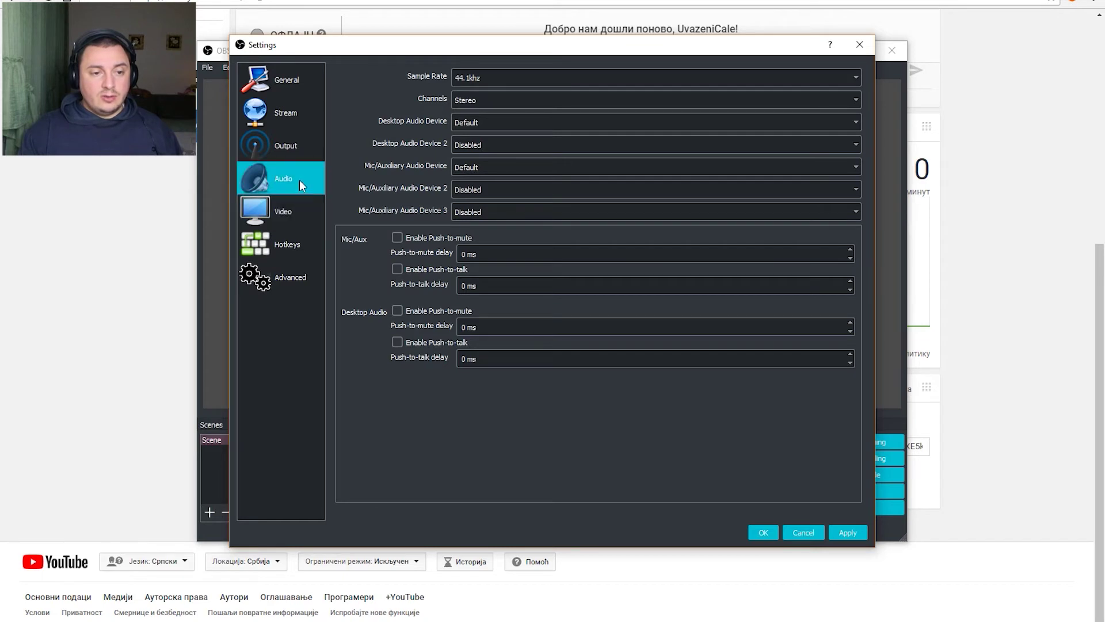
left_click(278, 244)
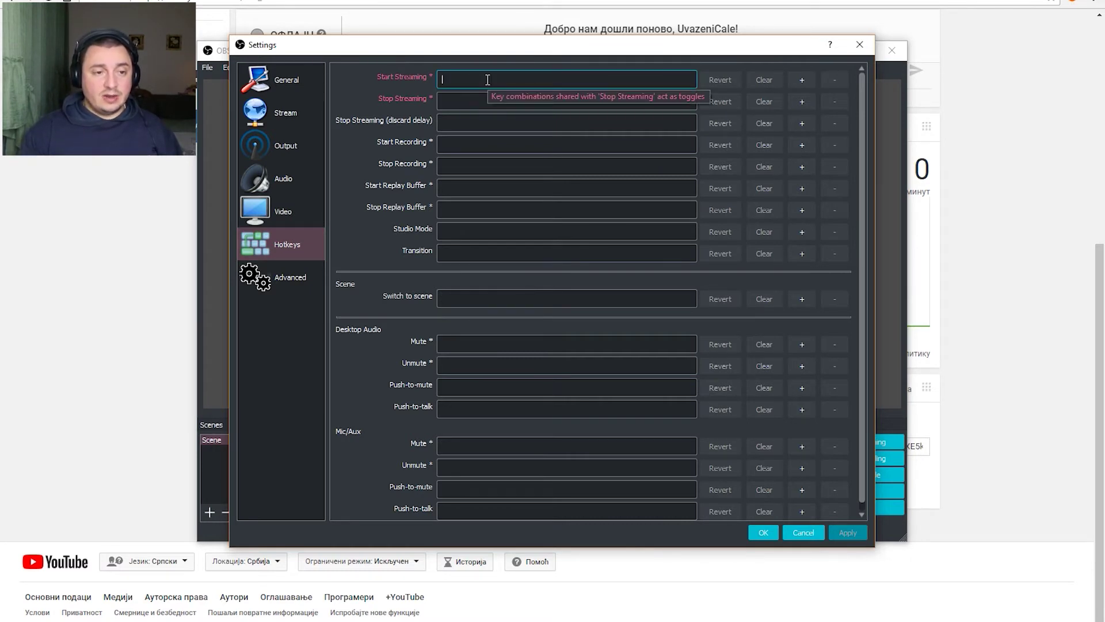
key("ctrl+KP_0")
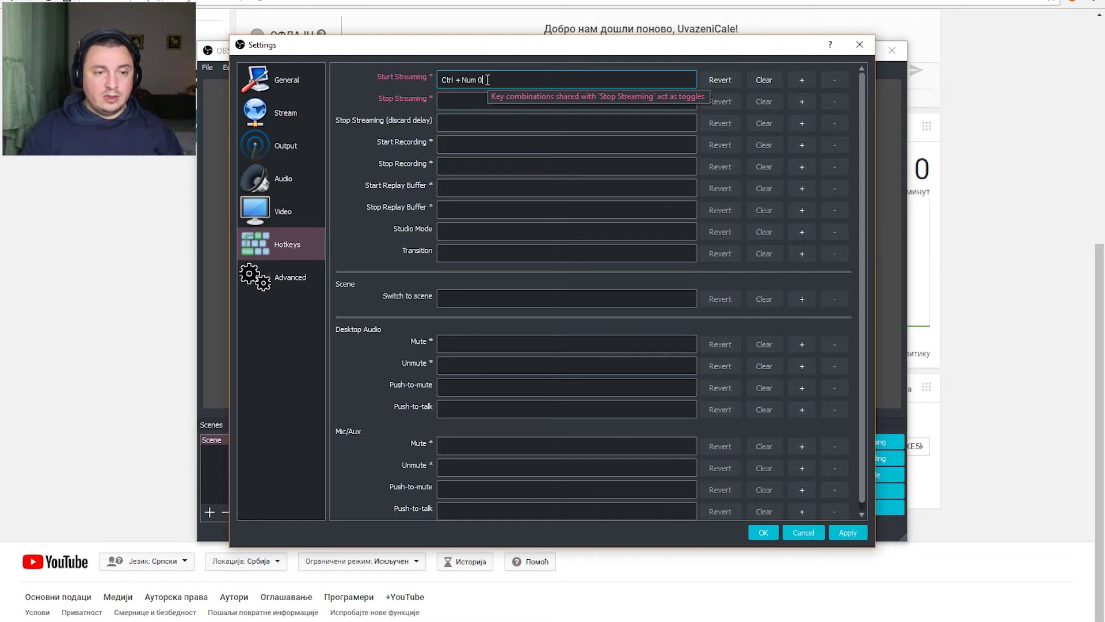
left_click(470, 100)
key("ctrl+KP_0")
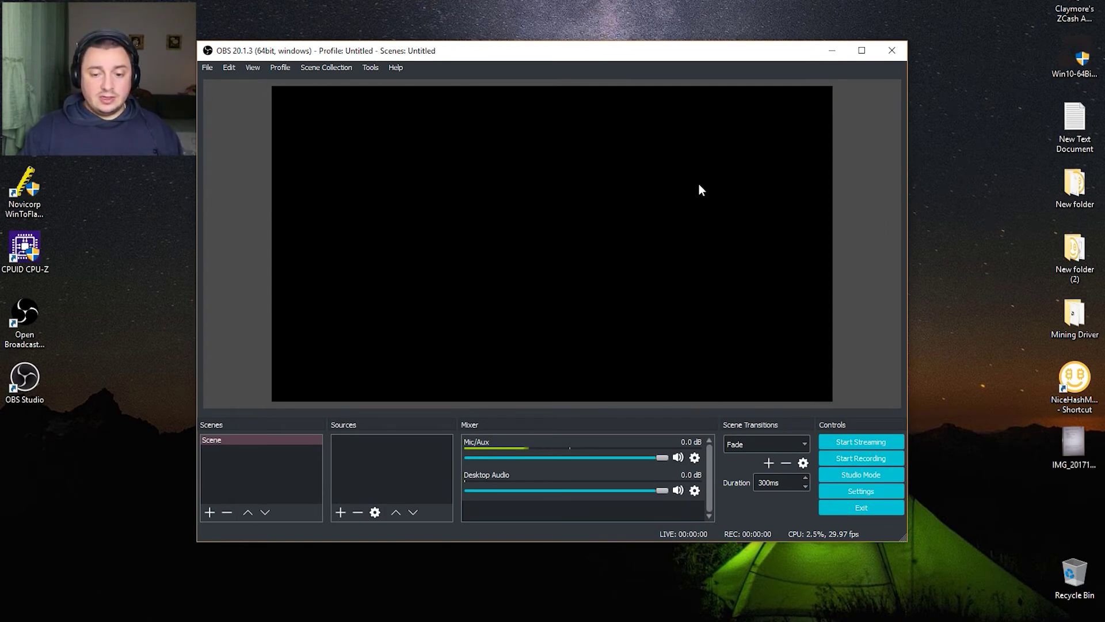
Step: Add a new Display Capture source to the scene, capturing Display 0: 1680x1050 with the cursor included
left_click(282, 442)
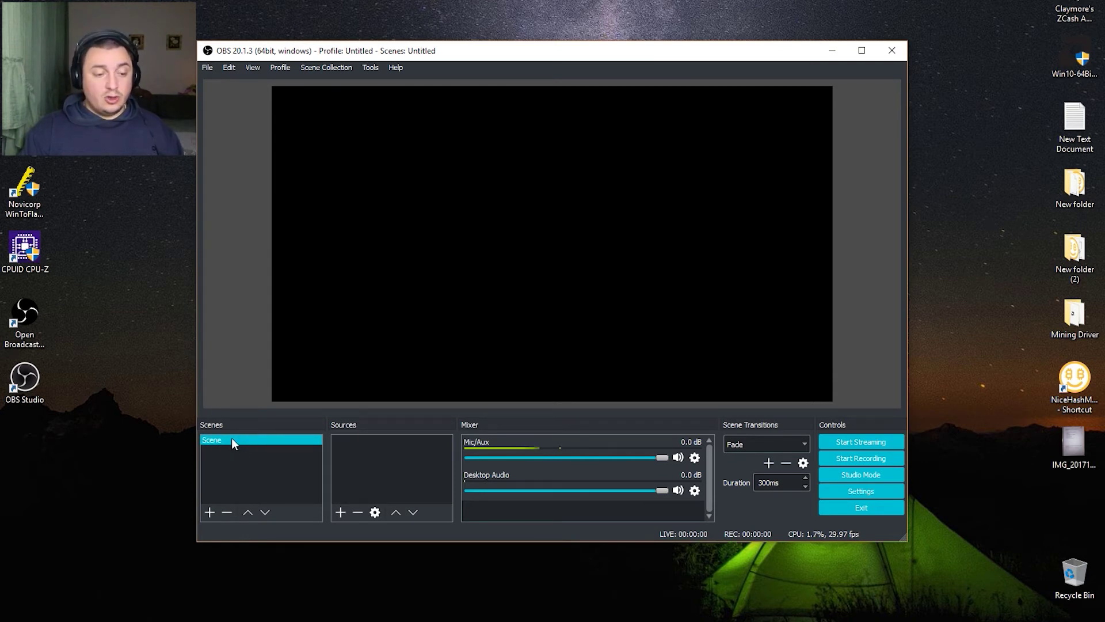
left_click(366, 447)
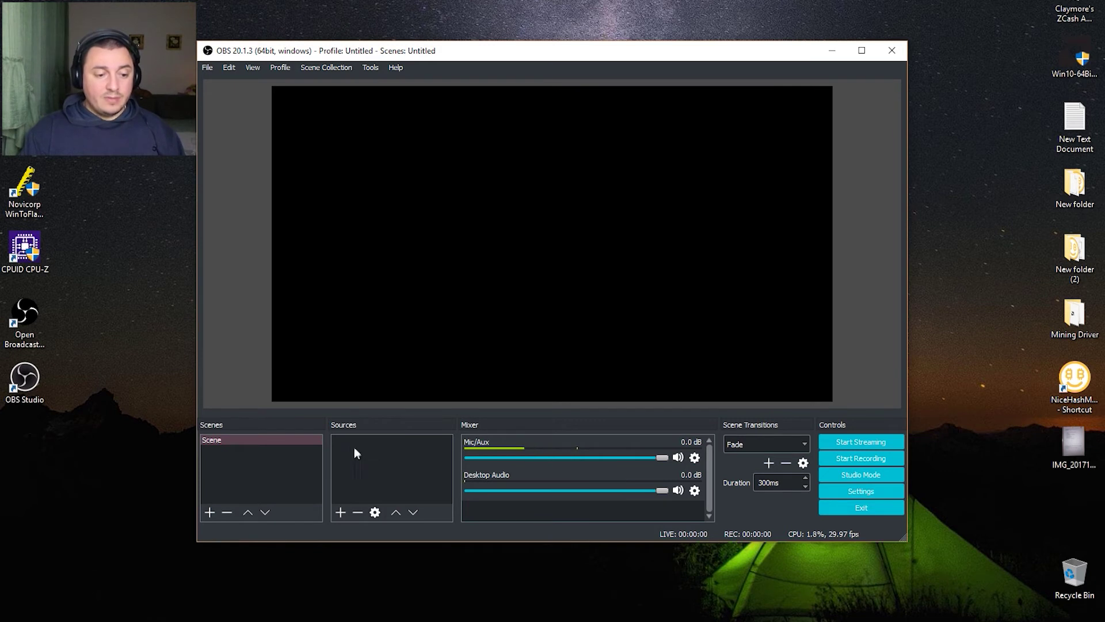
right_click(351, 447)
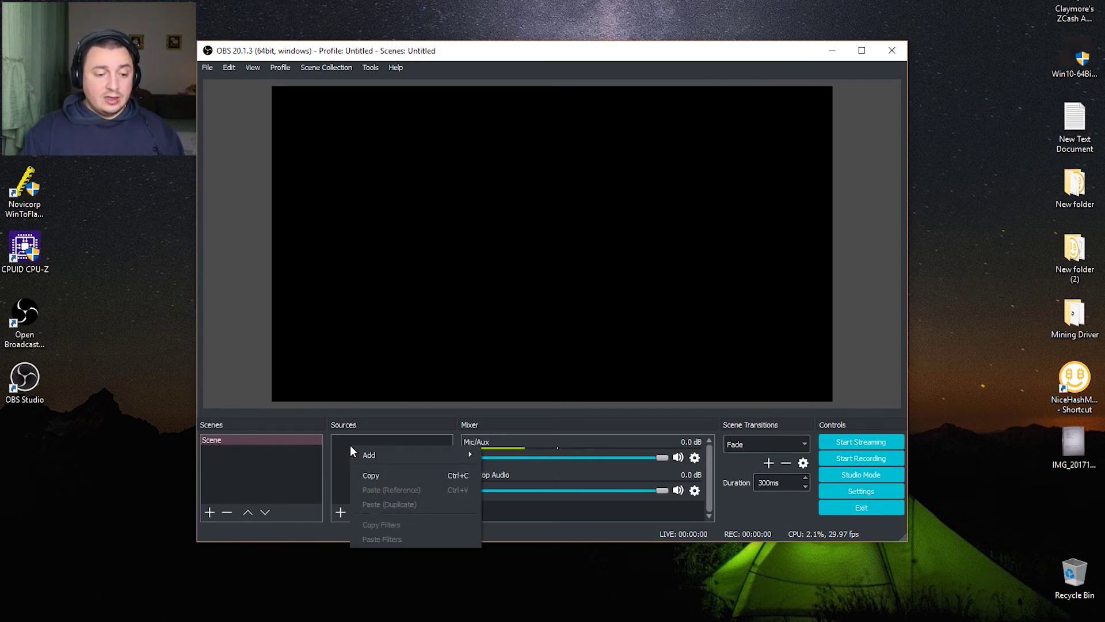
mouse_move(392, 457)
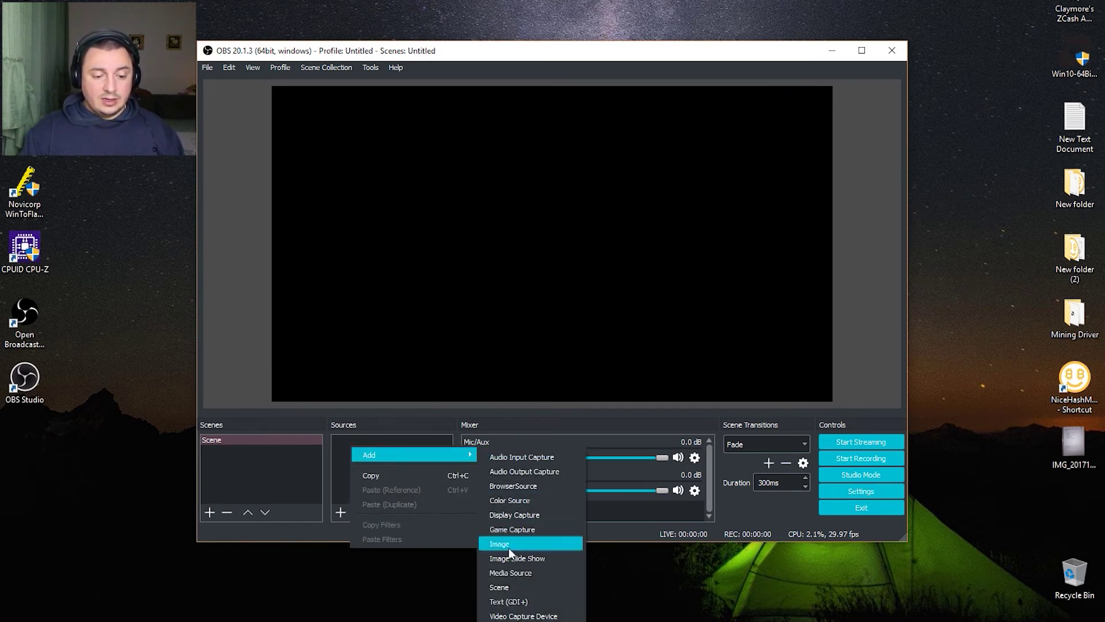
left_click(534, 516)
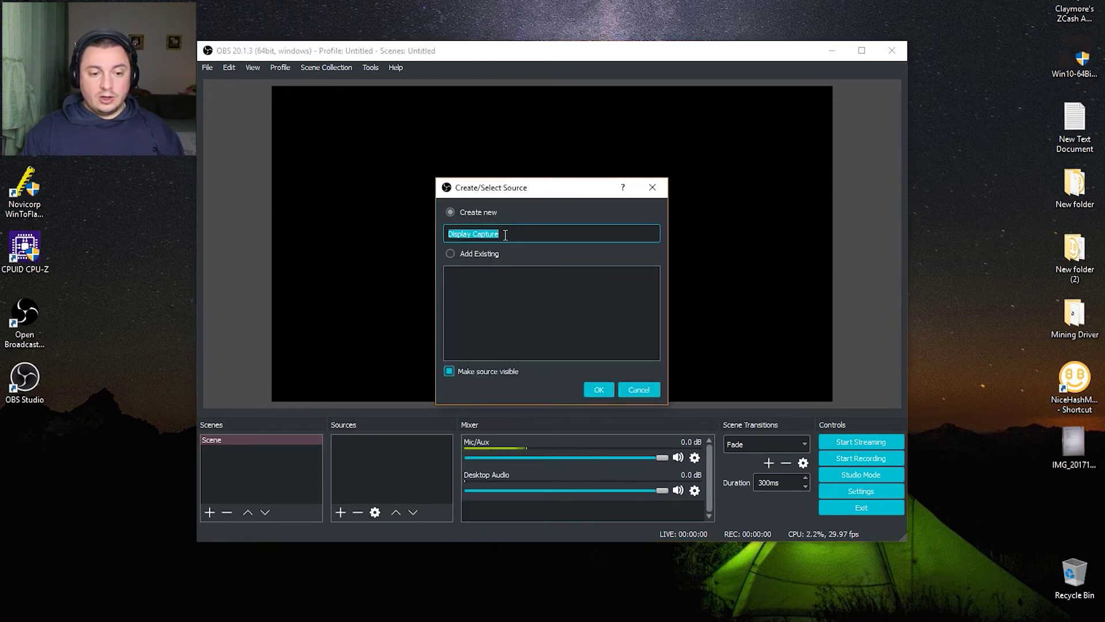
left_click(599, 390)
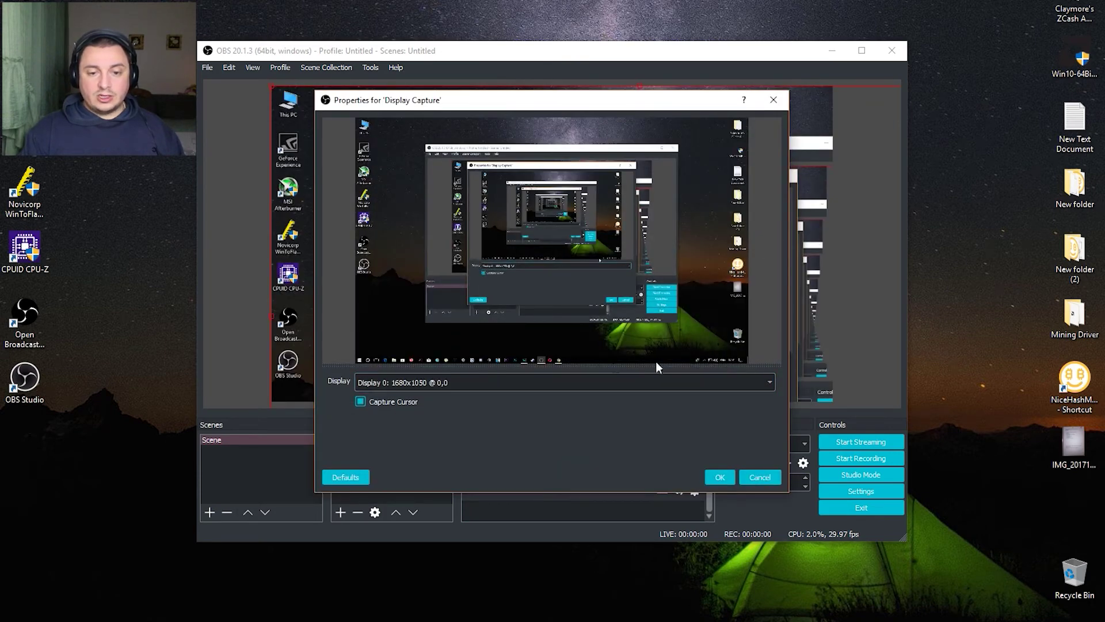
left_click(717, 477)
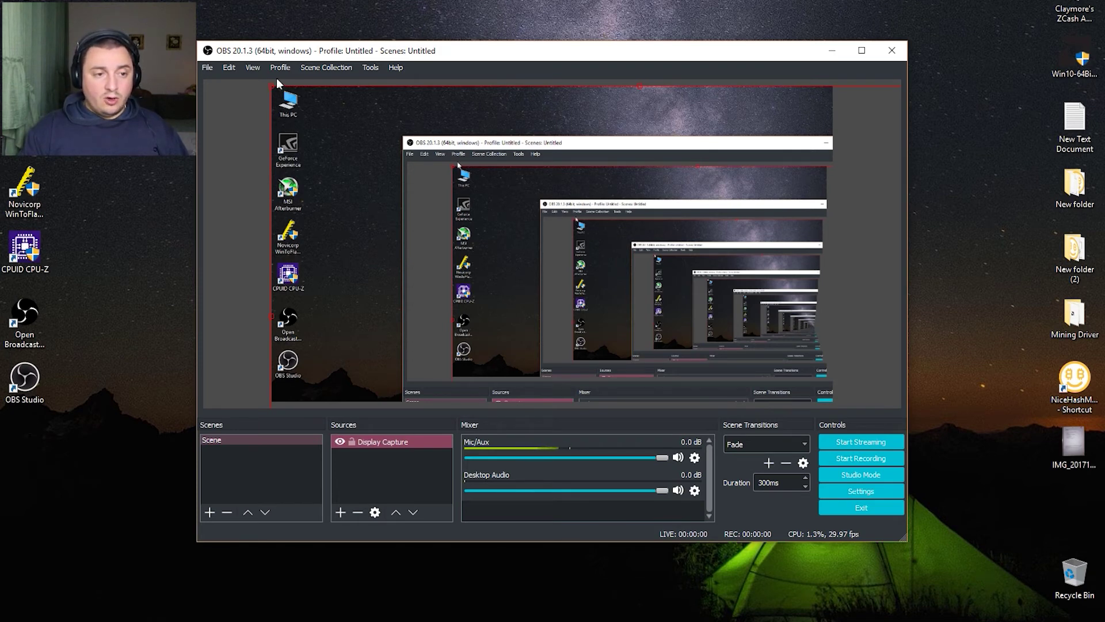
Step: Scale and reposition the Display Capture source in the preview so that it fills the whole canvas
left_click_drag(272, 85, 633, 257)
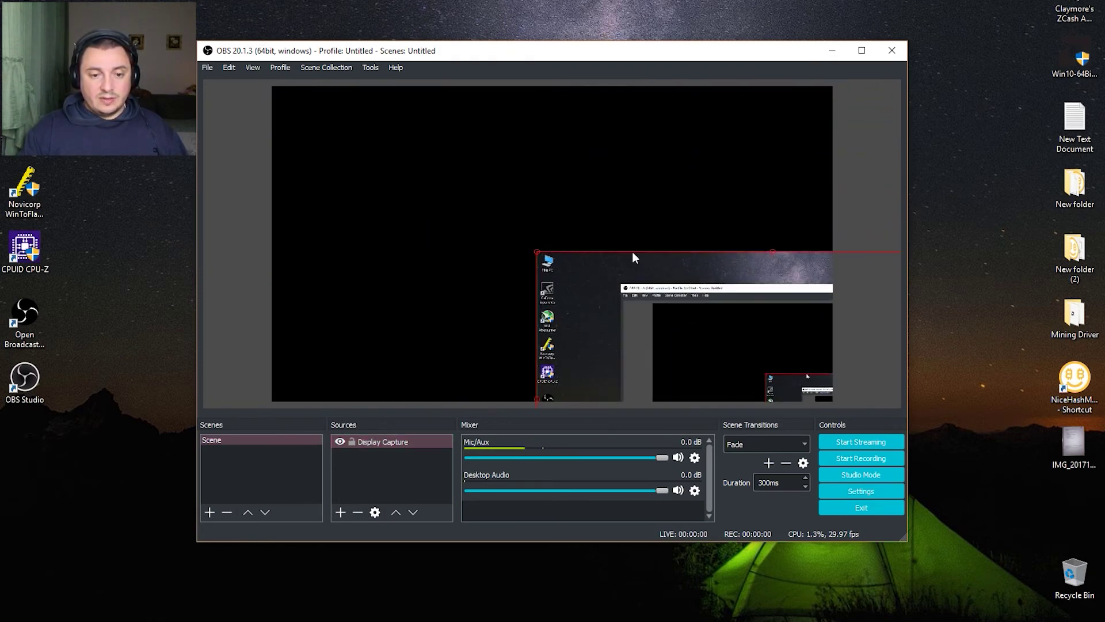
left_click_drag(724, 312, 527, 173)
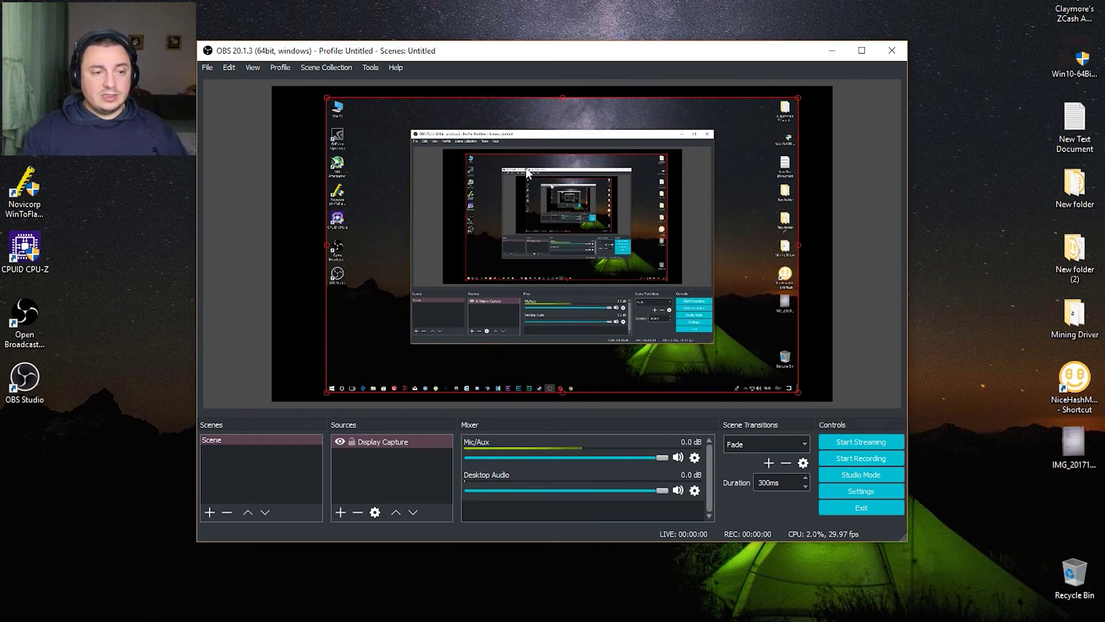
left_click_drag(327, 99, 275, 95)
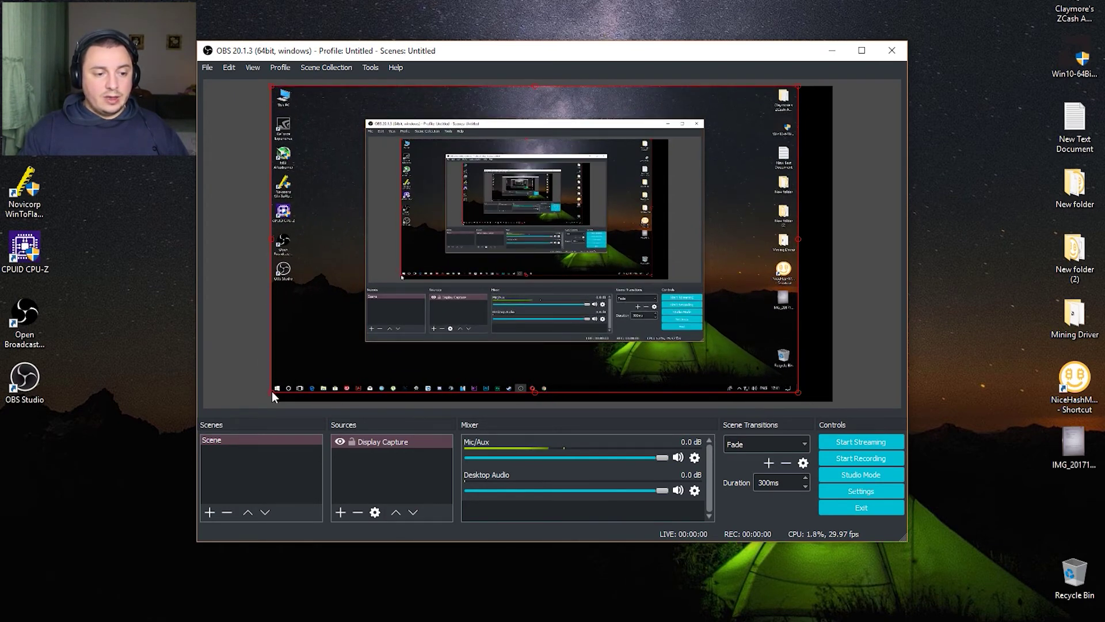
left_click_drag(272, 391, 272, 401)
left_click_drag(796, 400, 828, 401)
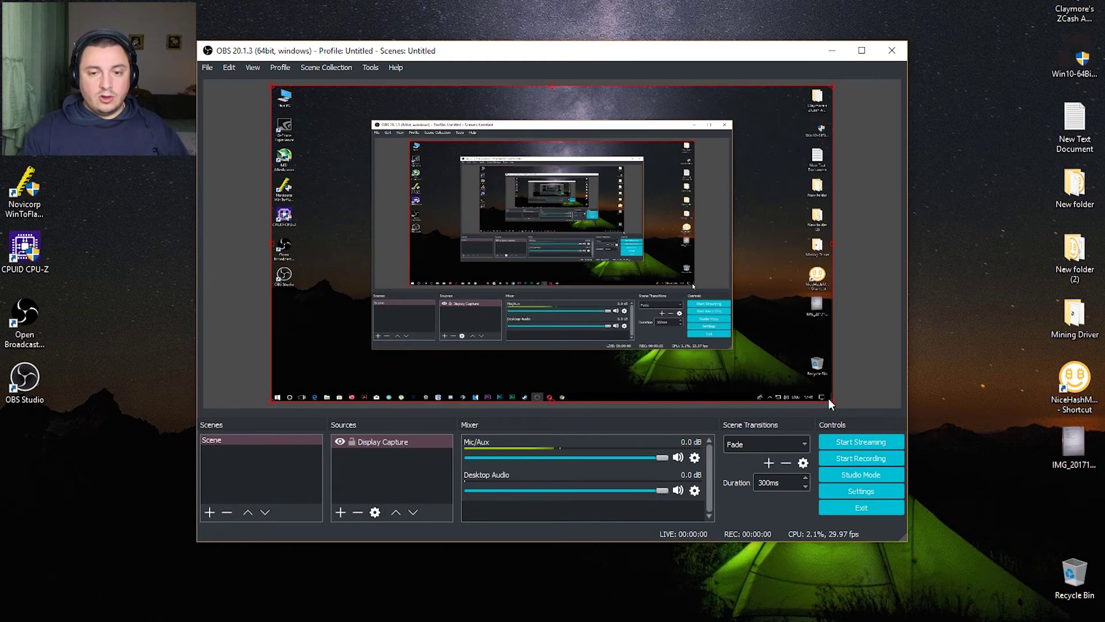
left_click(886, 182)
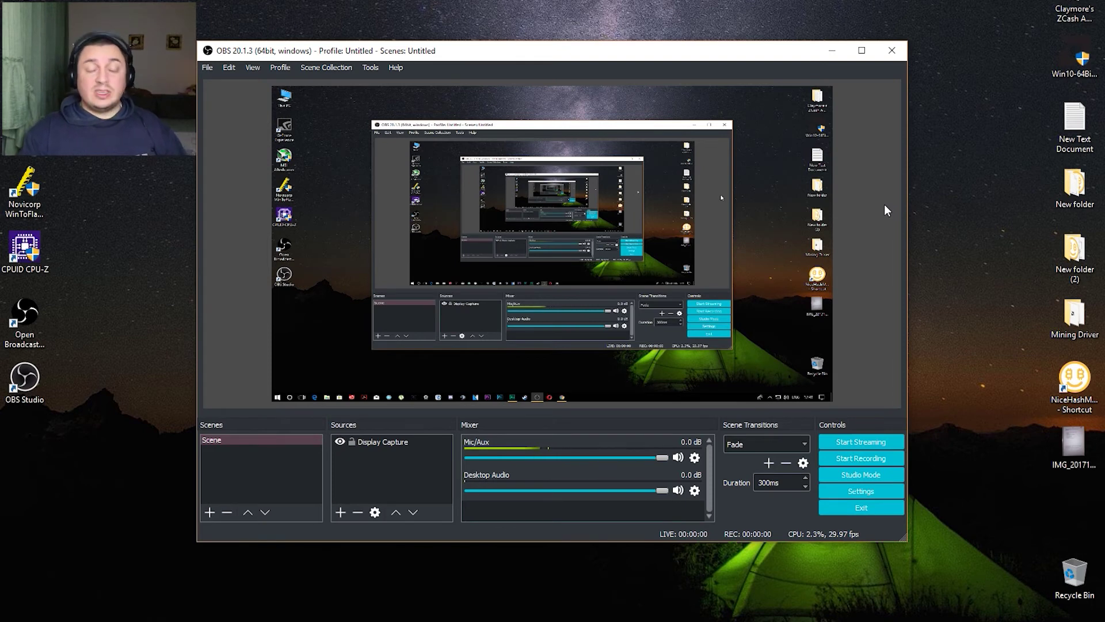
Step: Add a new Video Capture Device source using Webcam C170 with the device's default resolution and FPS
right_click(353, 473)
mouse_move(371, 483)
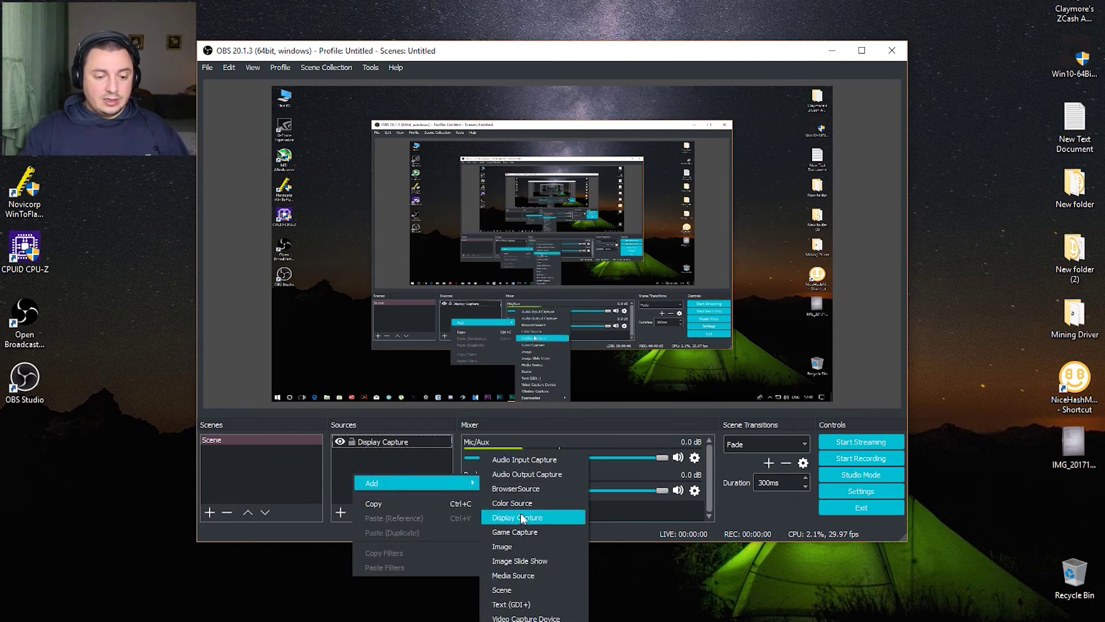
left_click(526, 618)
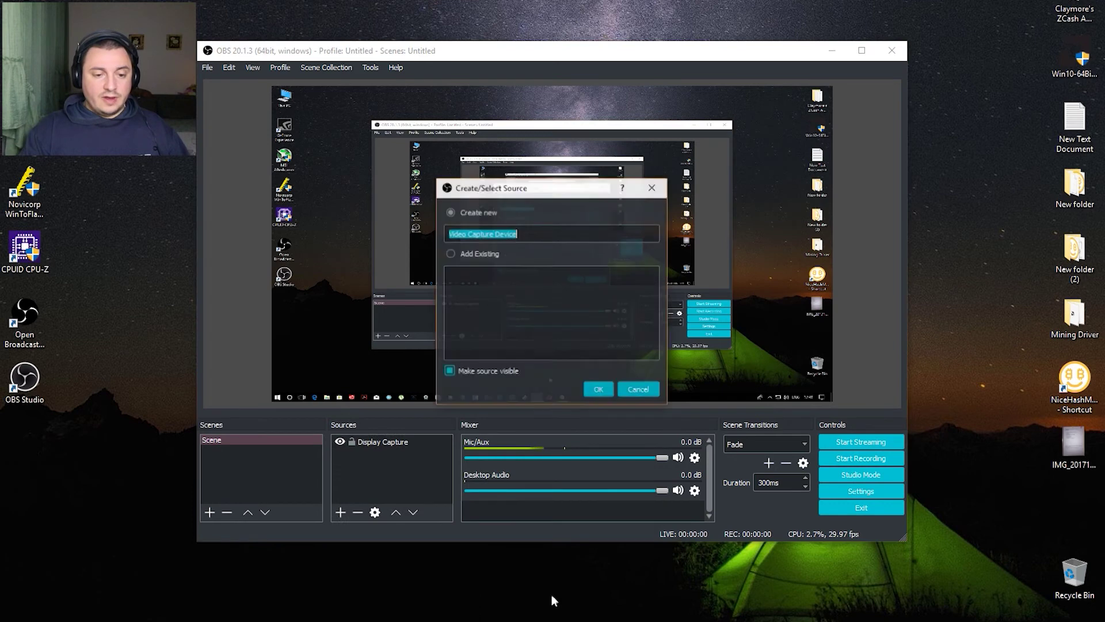
left_click(592, 391)
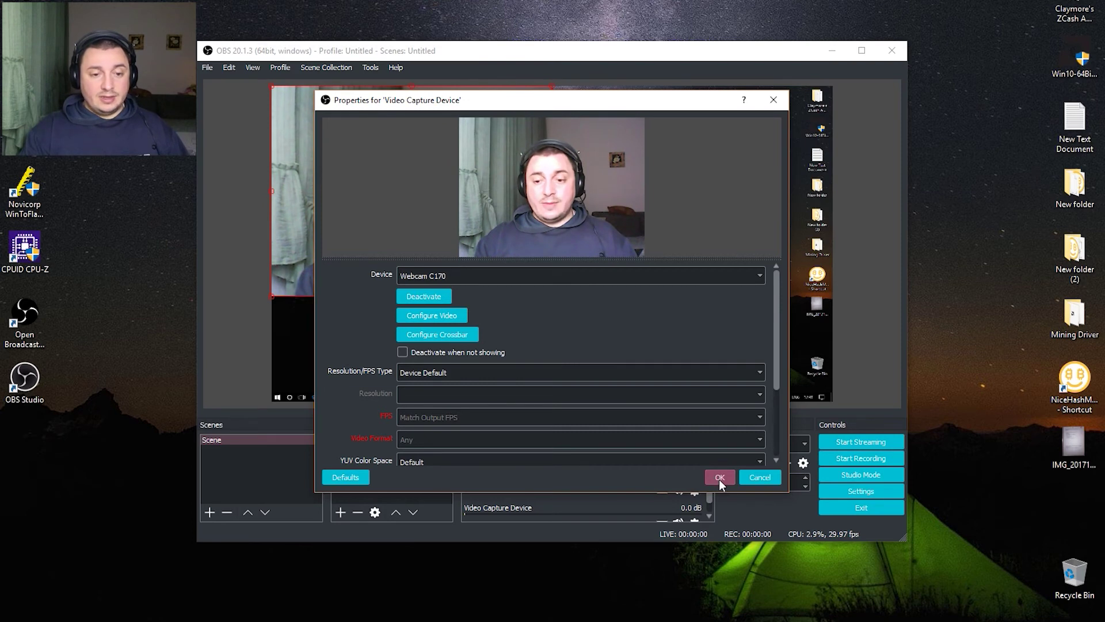
left_click(719, 477)
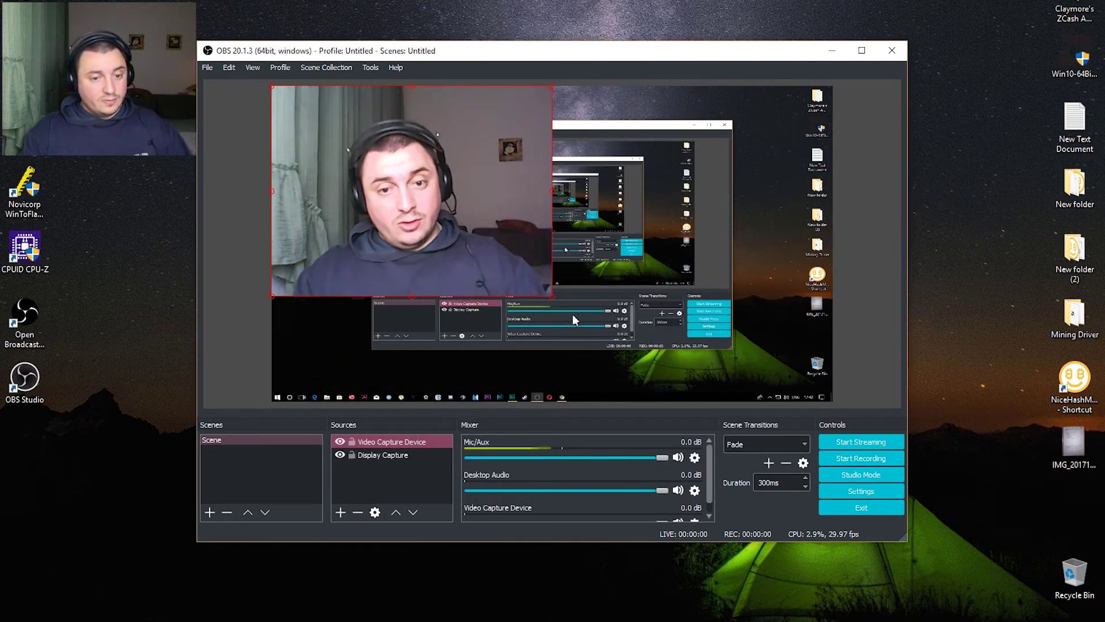
Step: Shrink the webcam source to a small overlay and place it in the canvas's upper-right corner
left_click_drag(552, 296, 365, 164)
left_click_drag(310, 141, 802, 126)
left_click(884, 188)
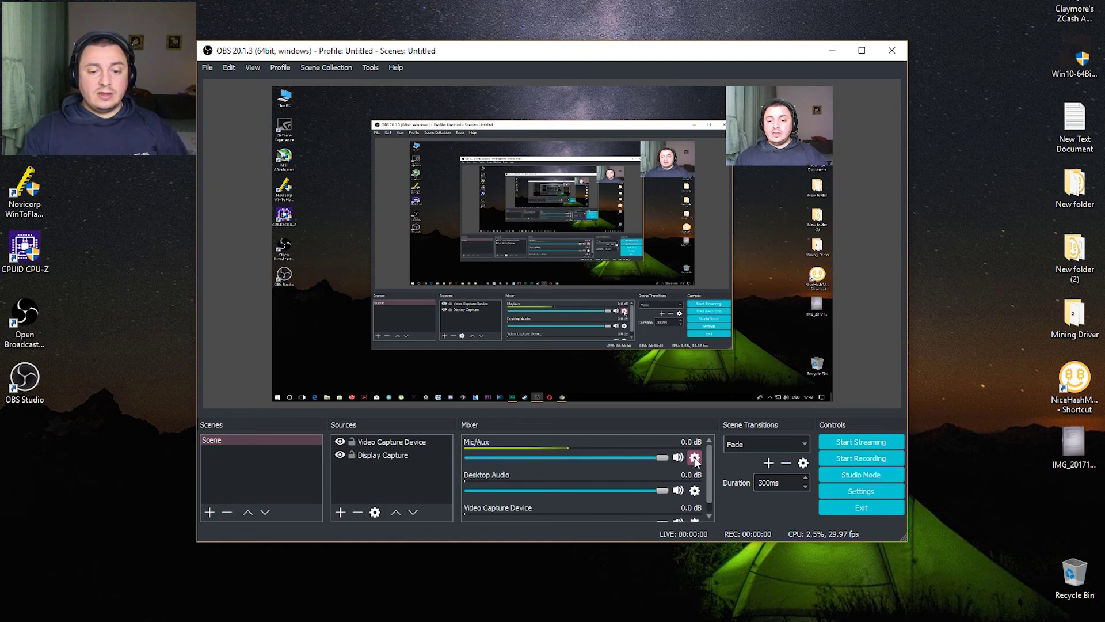
Step: Add a Noise Suppression filter to the Mic/Aux audio source under its default name
mouse_move(662, 457)
left_mouse_down()
mouse_move(649, 458)
mouse_move(683, 460)
left_mouse_up()
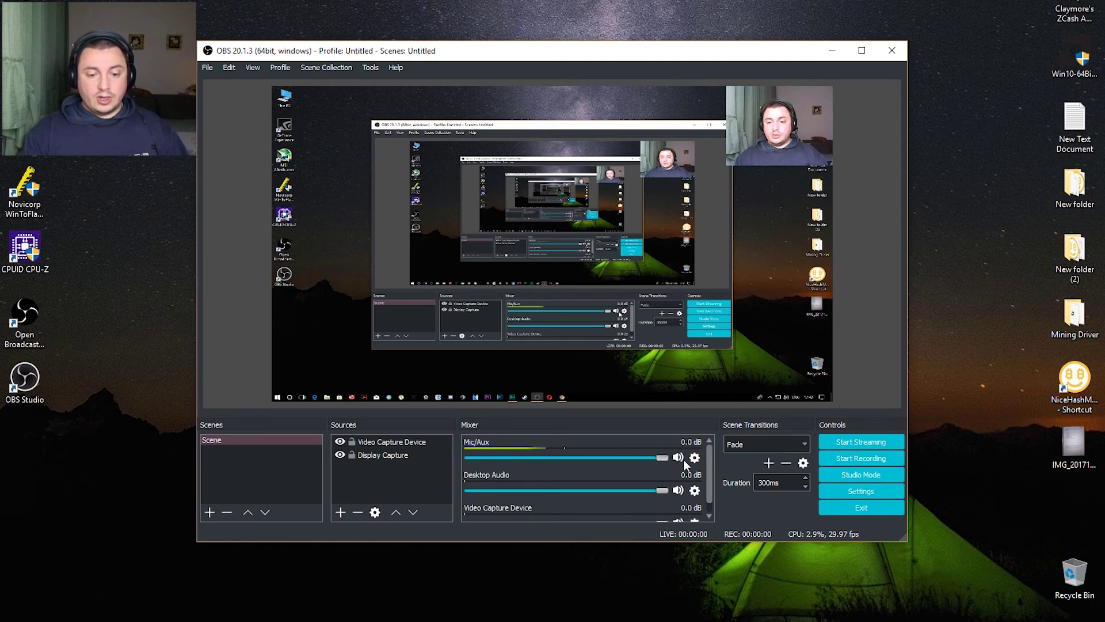
left_click(695, 458)
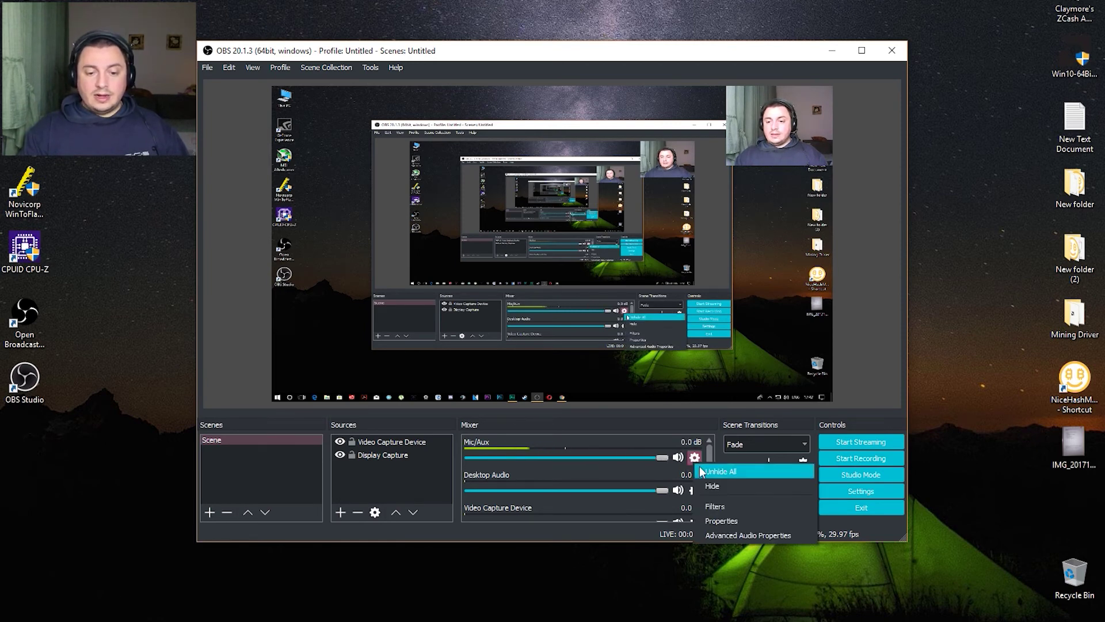
left_click(716, 506)
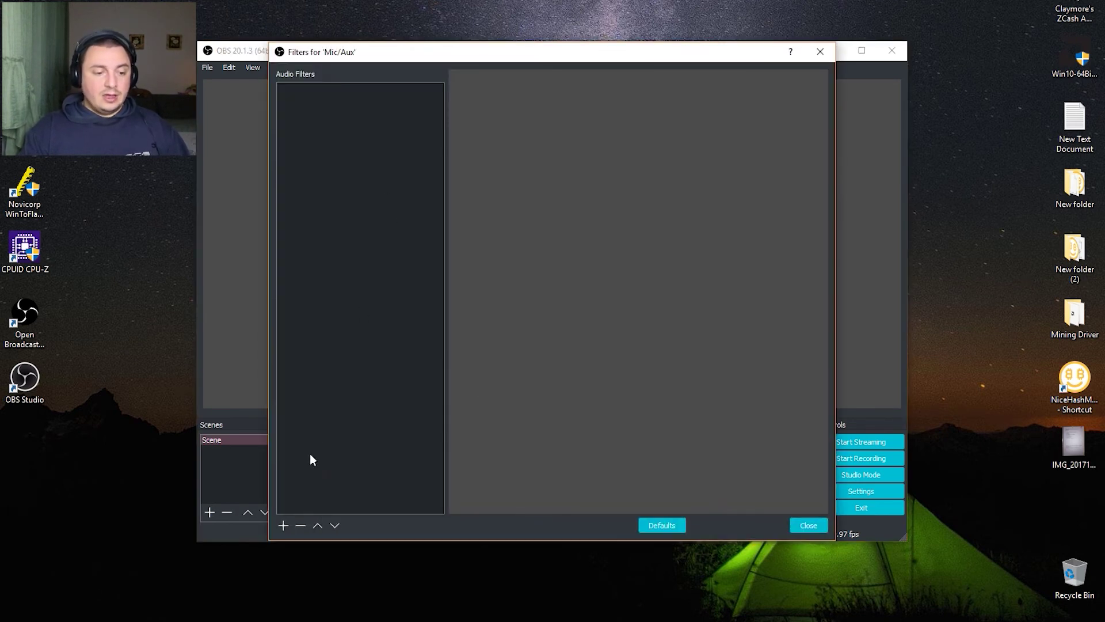
left_click(283, 526)
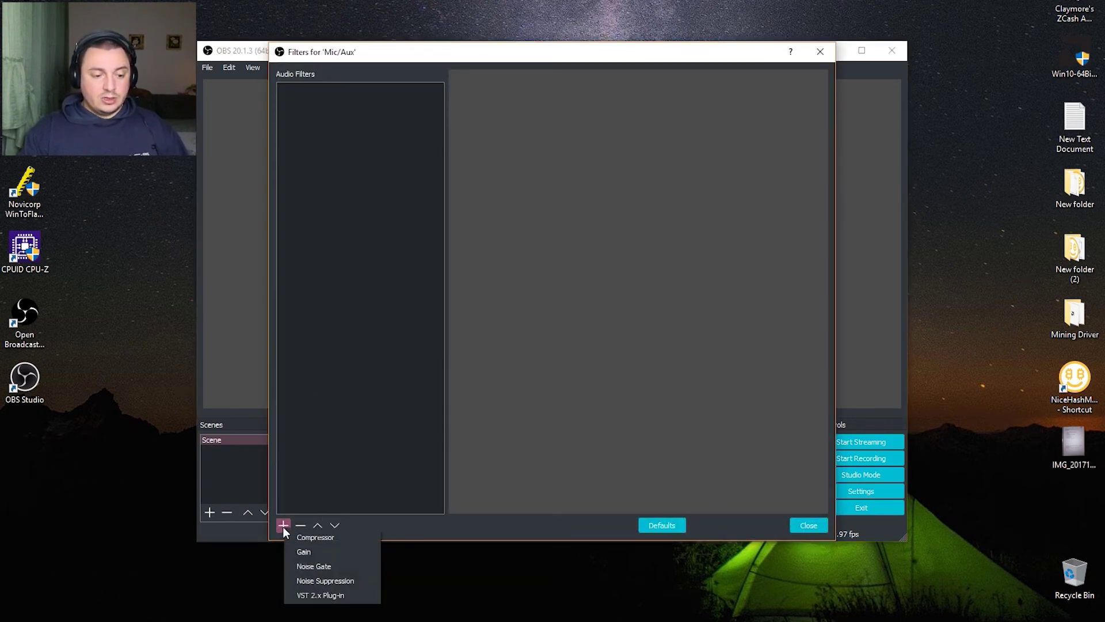
left_click(305, 581)
left_click(526, 321)
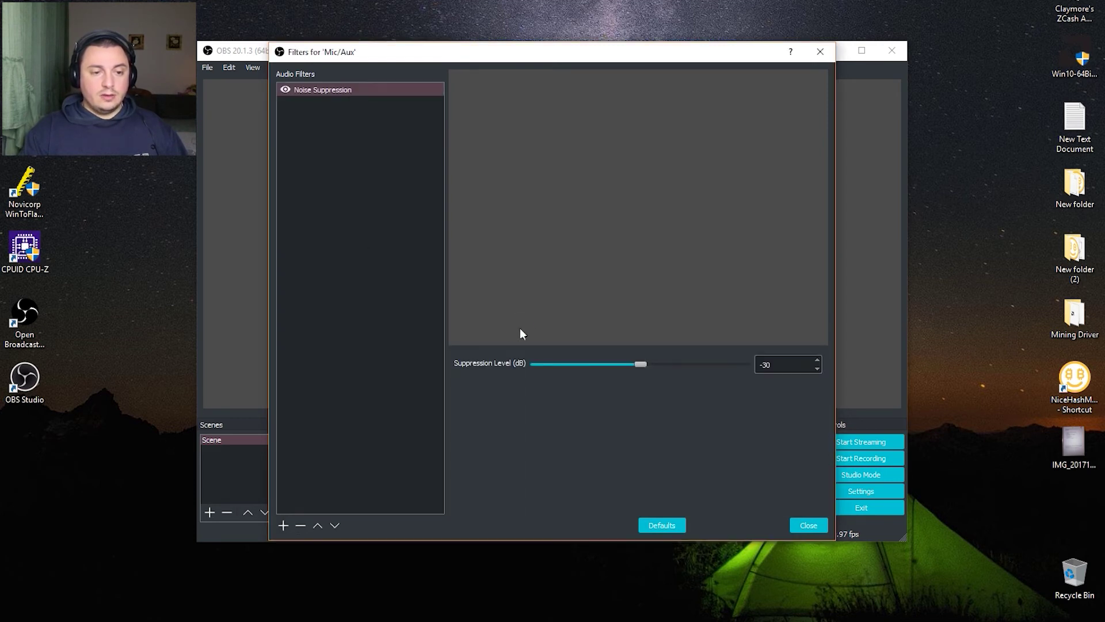
Step: Add a Gain filter to the Mic/Aux audio source under its default name
left_click(808, 525)
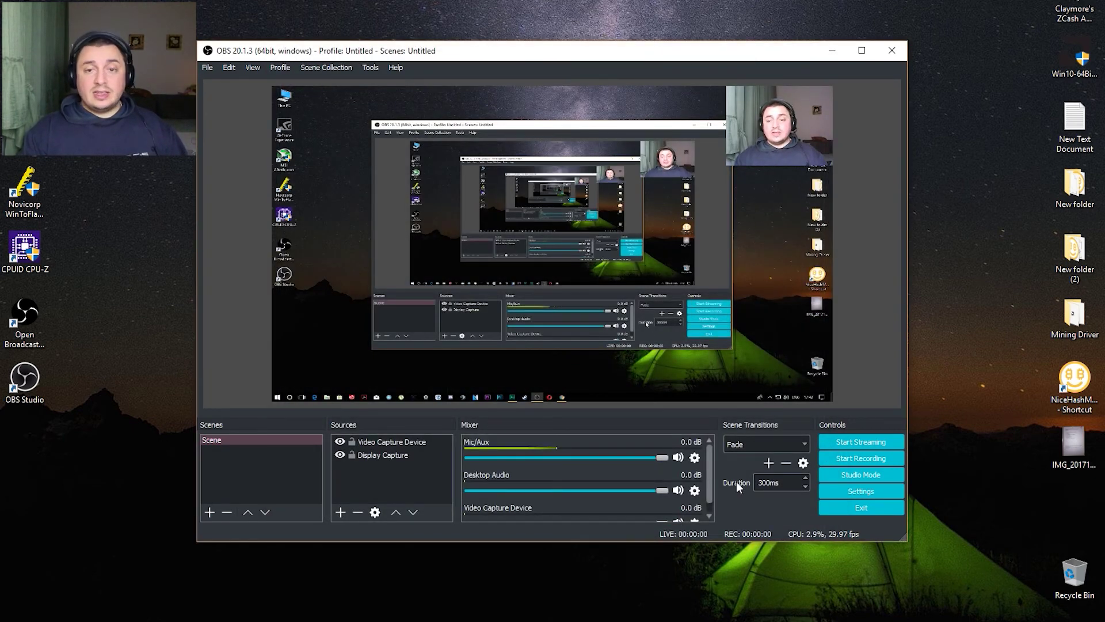
left_click(695, 458)
left_click(713, 502)
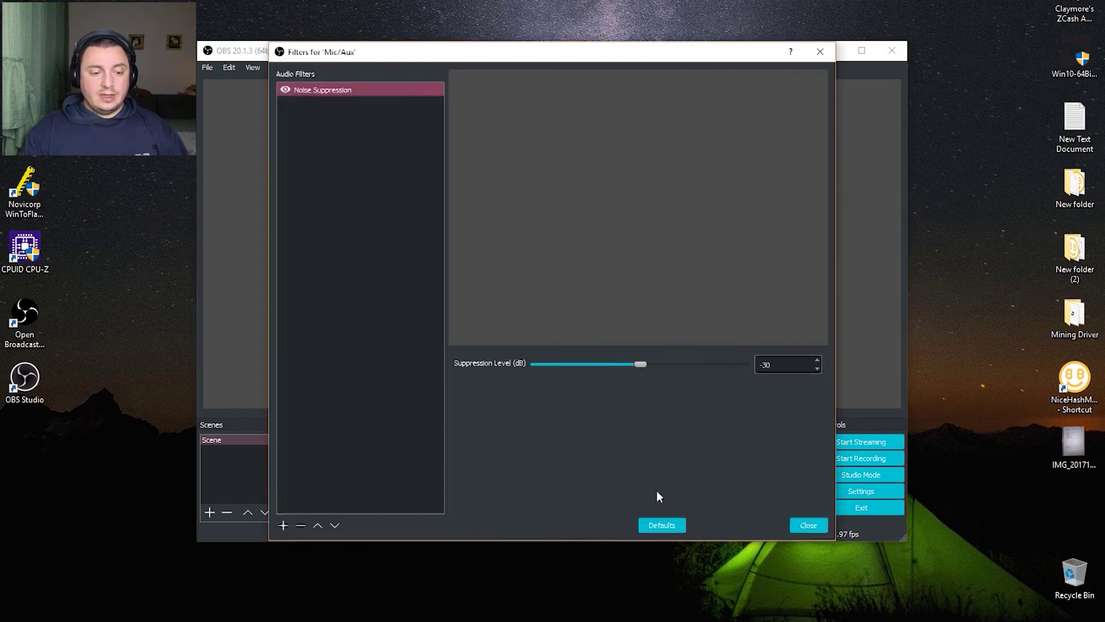
left_click(283, 524)
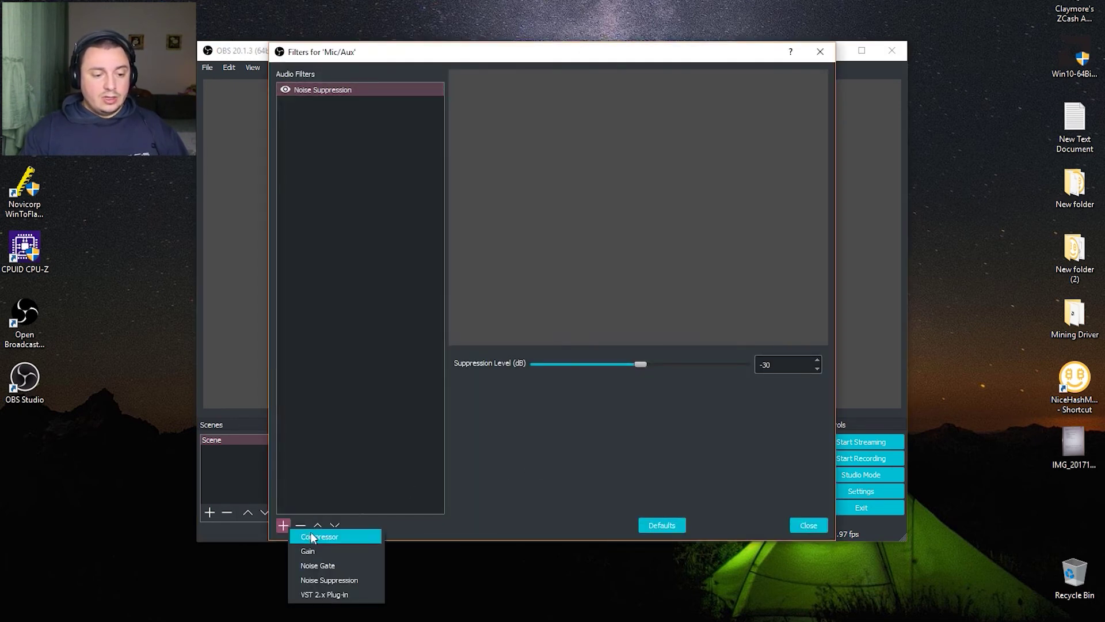
left_click(321, 552)
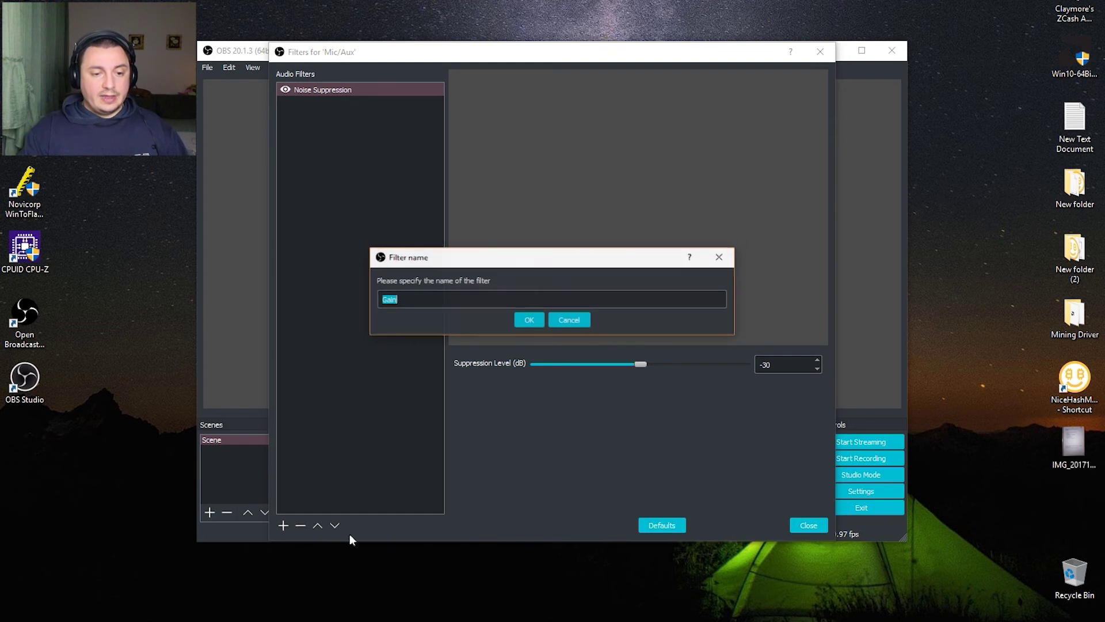
left_click(530, 321)
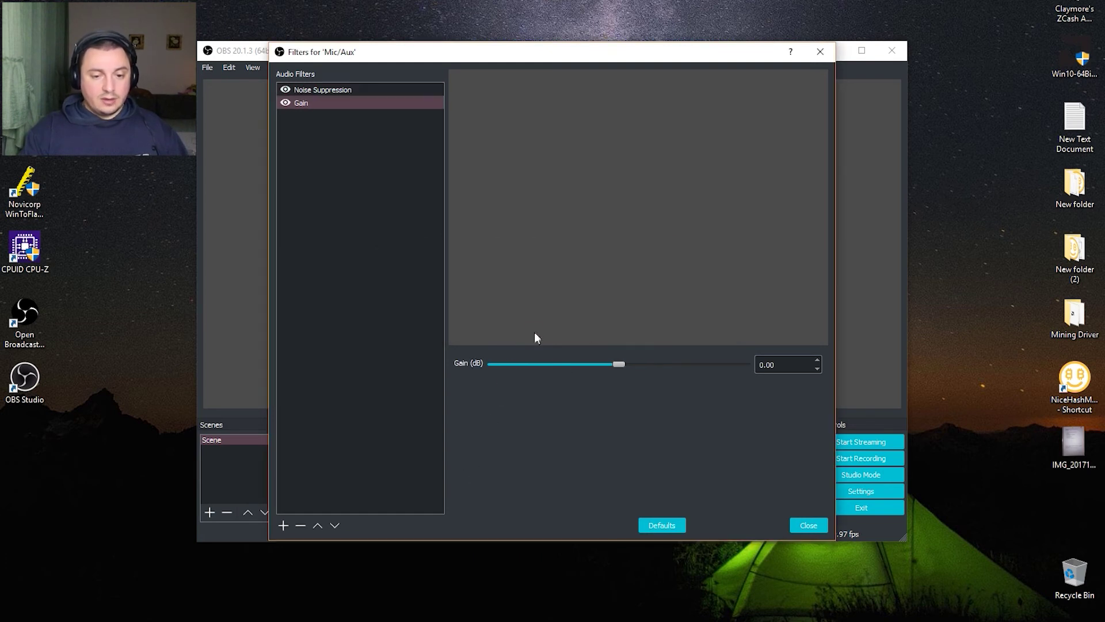
Step: Move the filters window clear of the mixer, set the Mic/Aux gain to 14.50 dB, and close the filters
left_click_drag(624, 363, 641, 363)
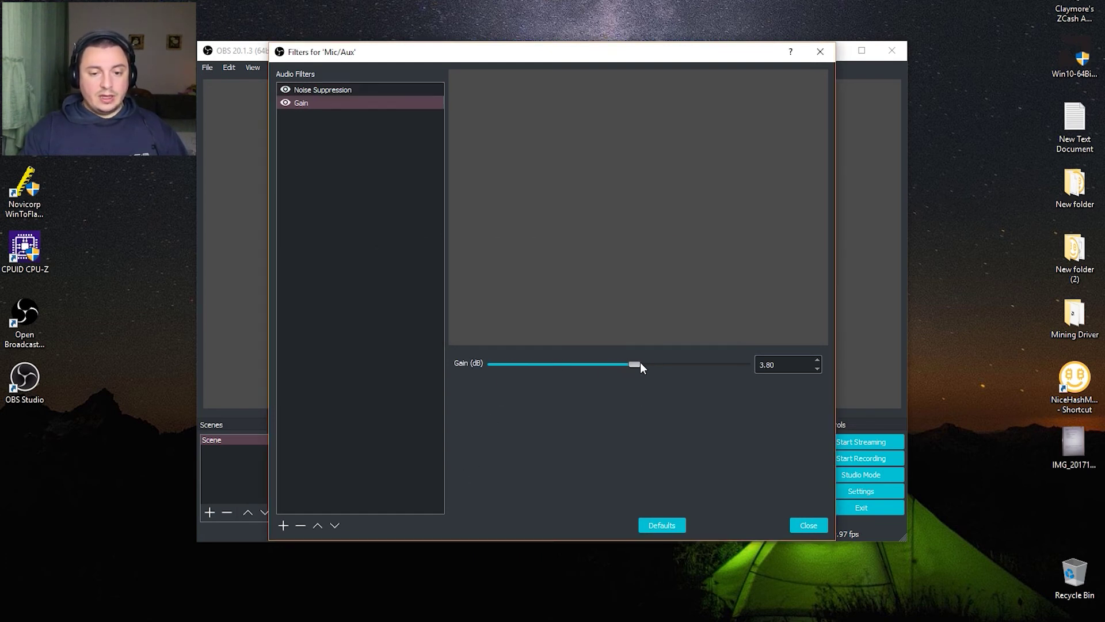
left_click_drag(607, 56, 290, 118)
left_click_drag(318, 426, 342, 429)
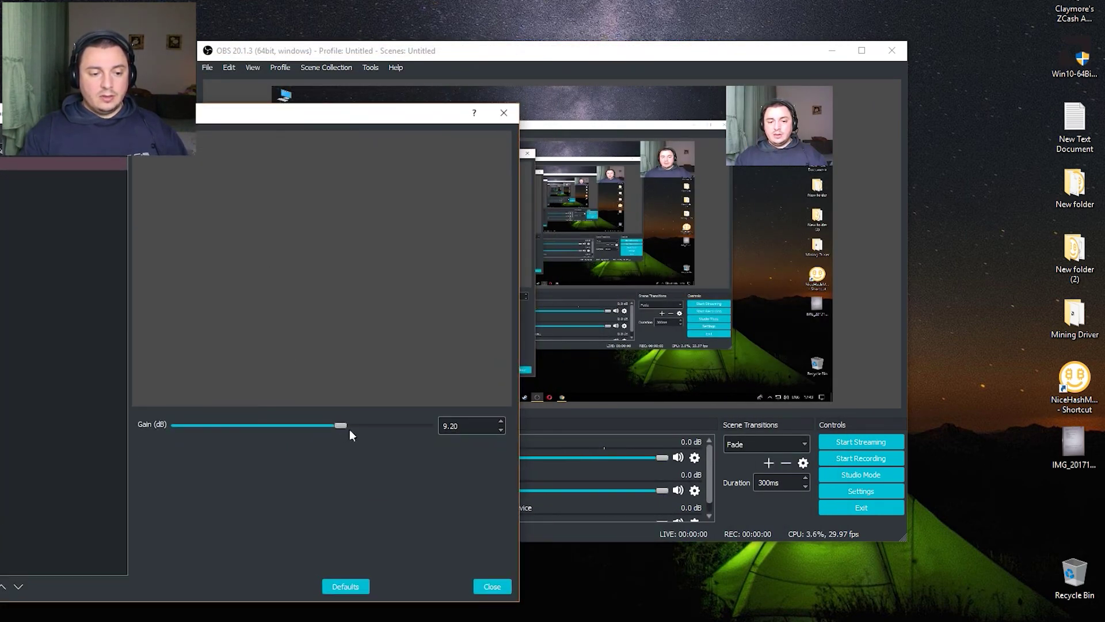
left_click_drag(344, 426, 374, 429)
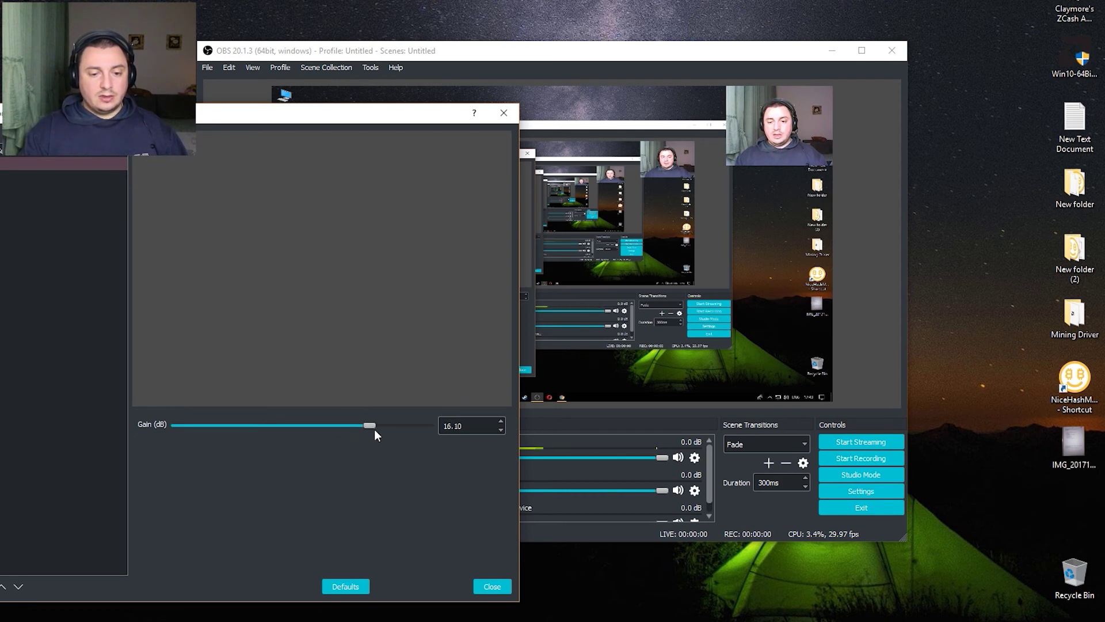
left_click_drag(368, 425, 364, 425)
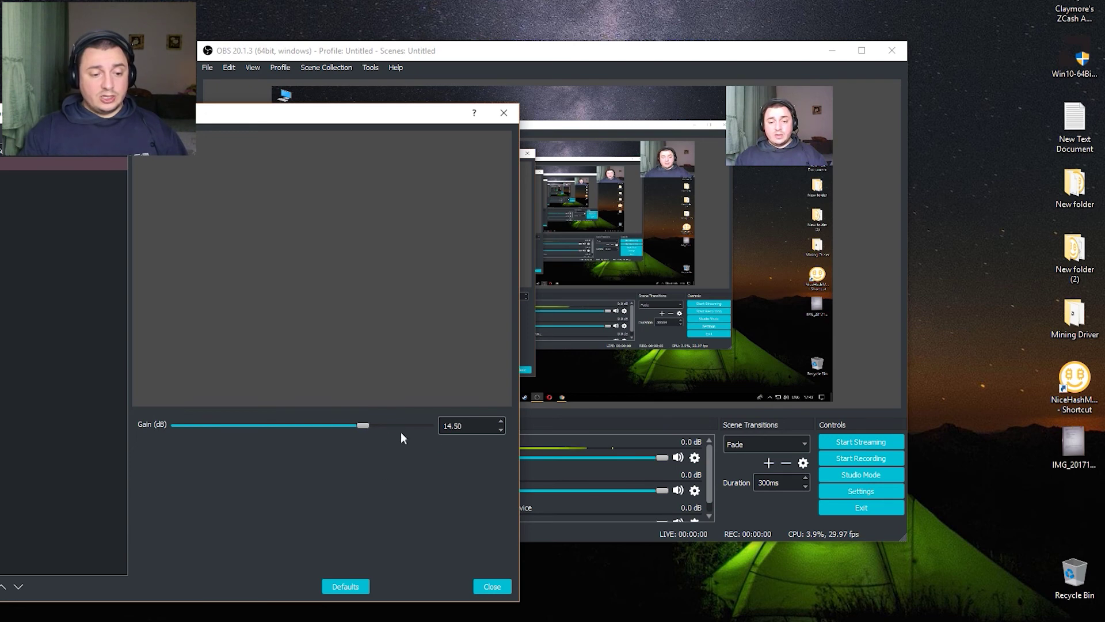
left_click(493, 586)
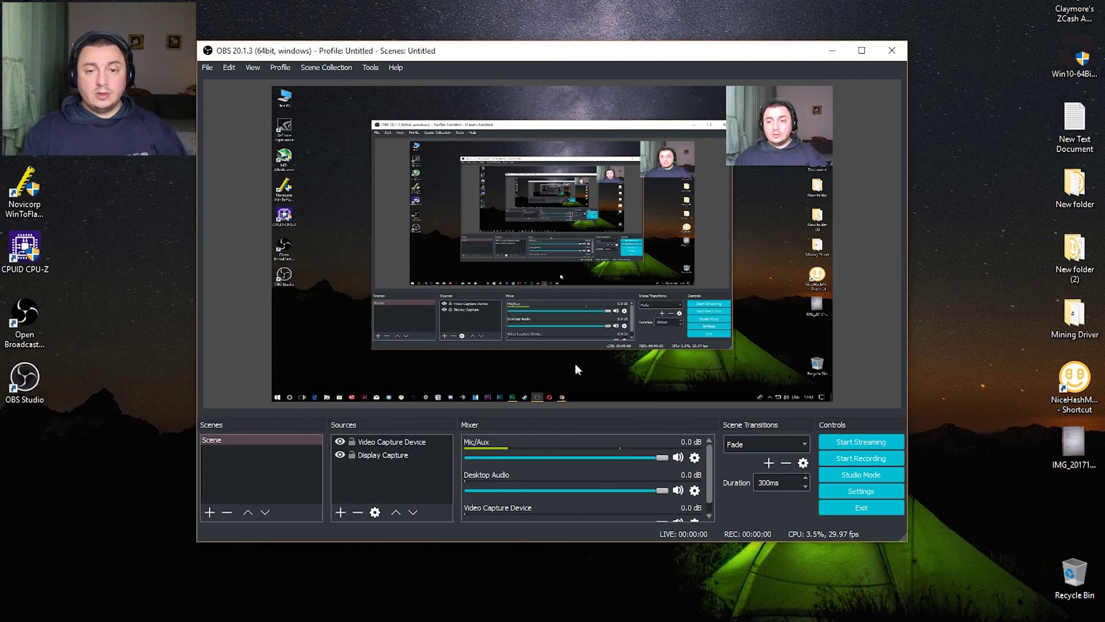